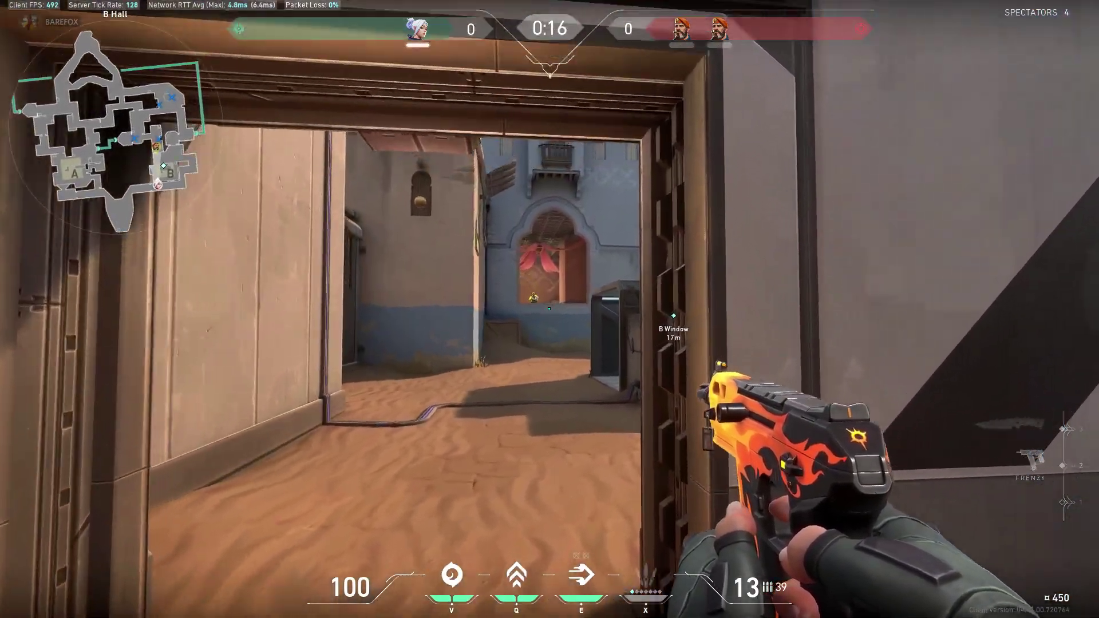
left_click(549, 309)
left_click(550, 309)
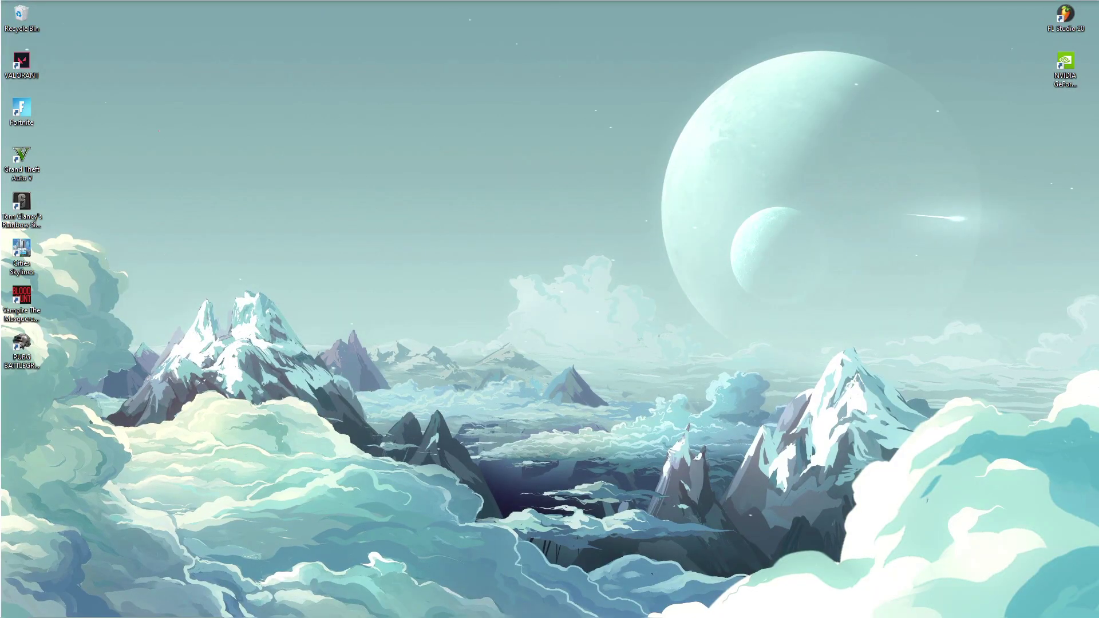
Open the AppData folder with the Run command appdata and go into its Local\VALORANT folder
key("super+r")
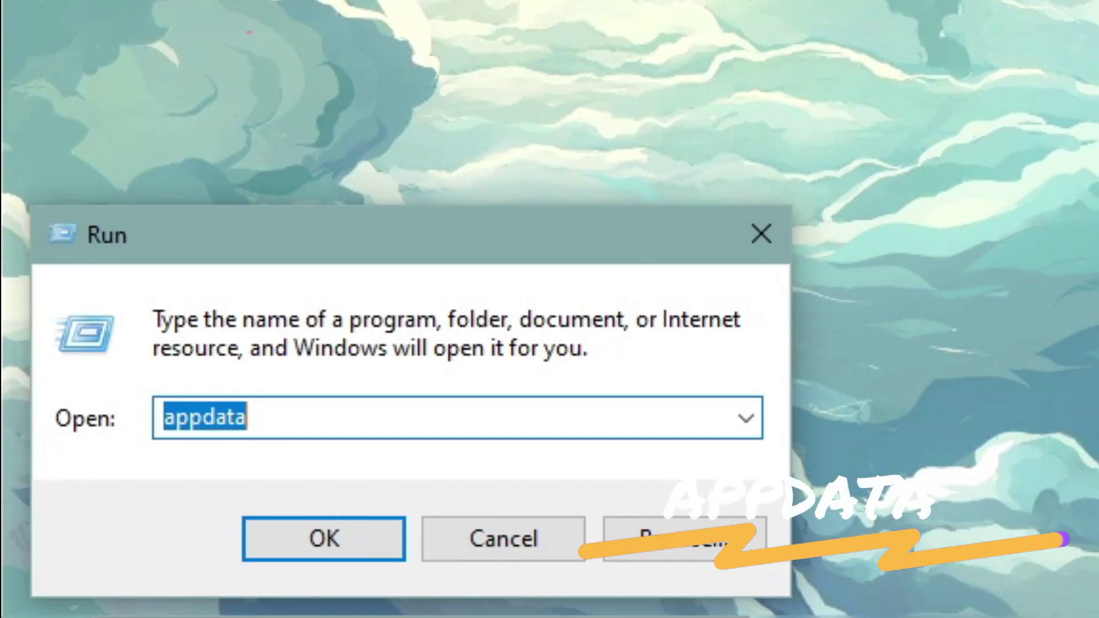
key("Return")
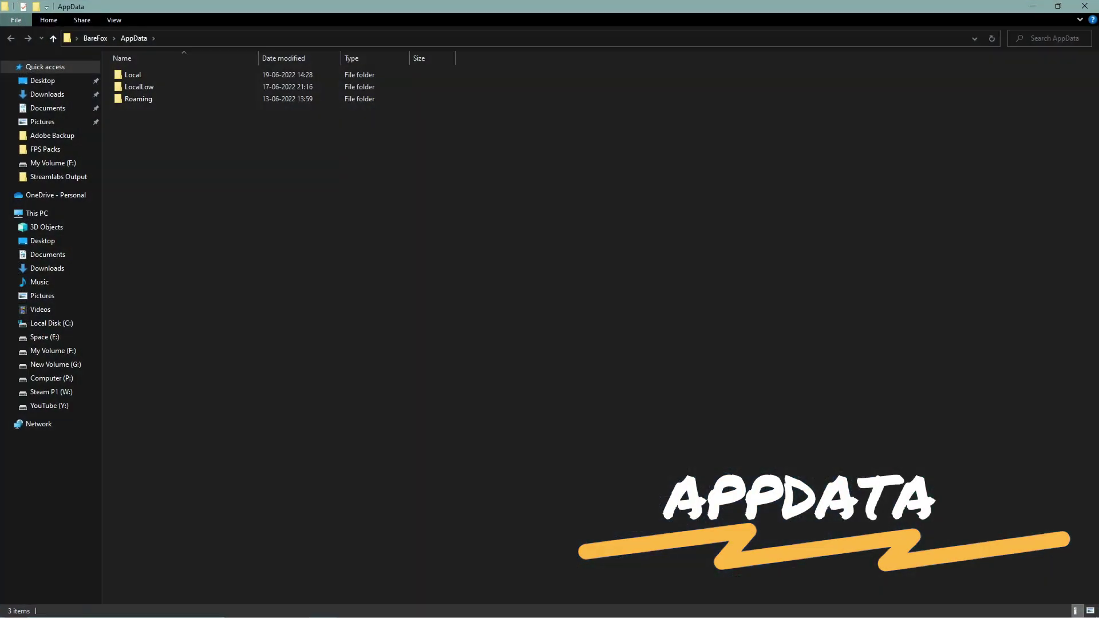
double_click(133, 75)
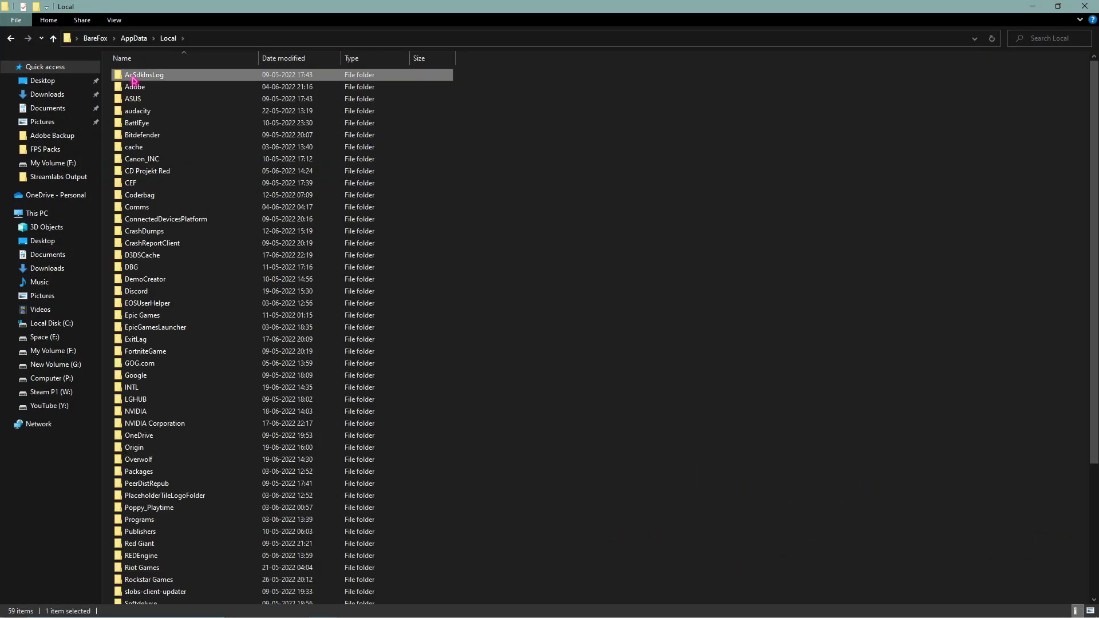
scroll(137, 172, "down", 5)
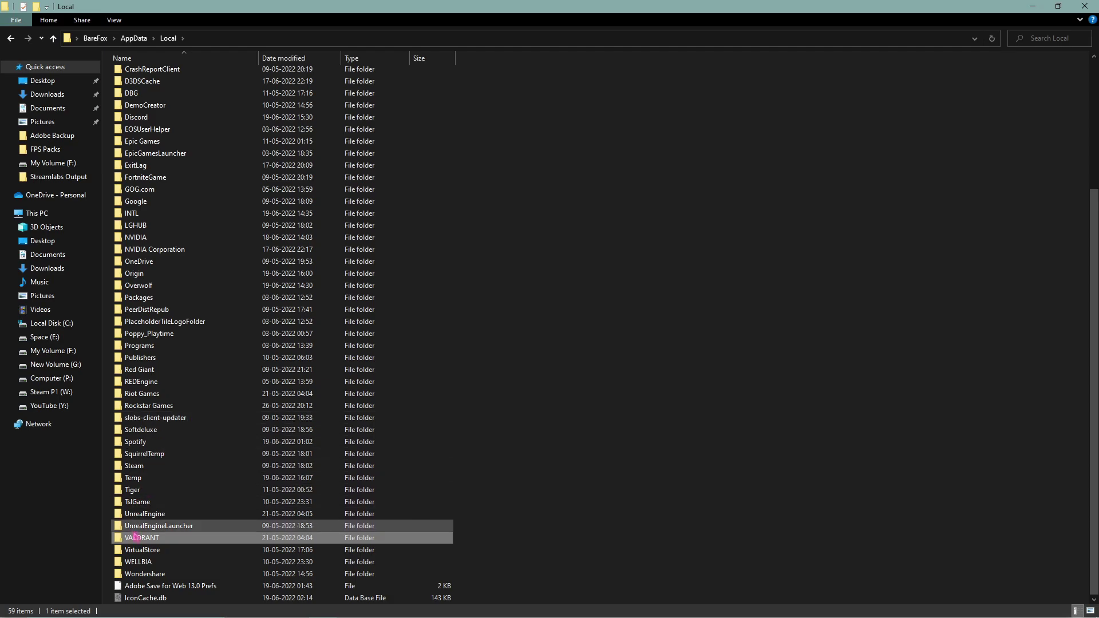
double_click(153, 538)
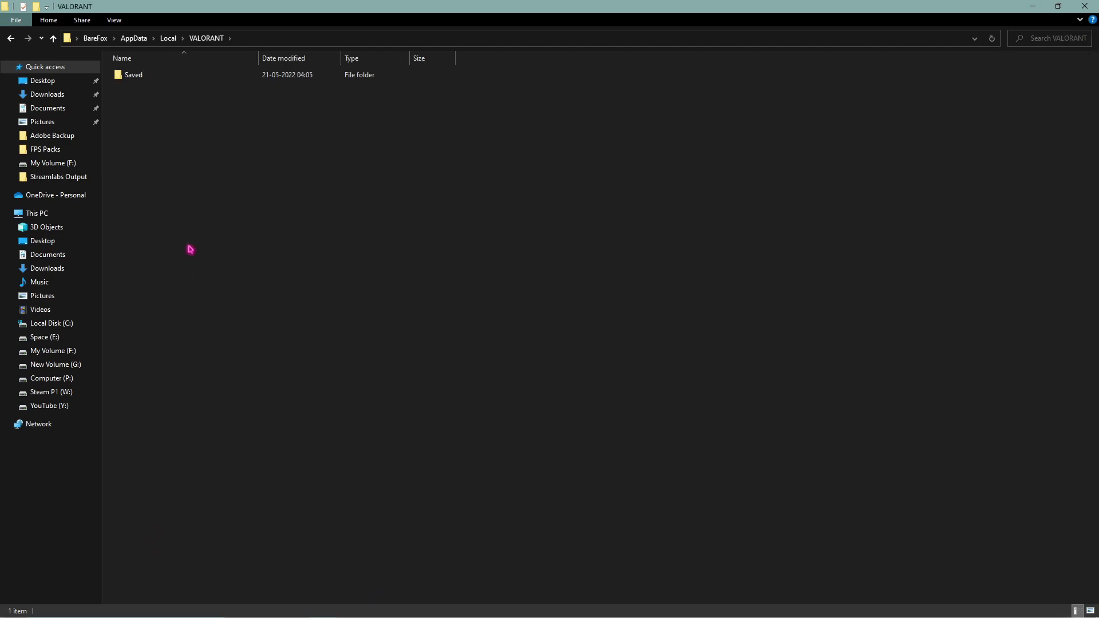
Go into Saved\Config, the account-specific folder ending in "-ap", and its Windows subfolder
double_click(145, 79)
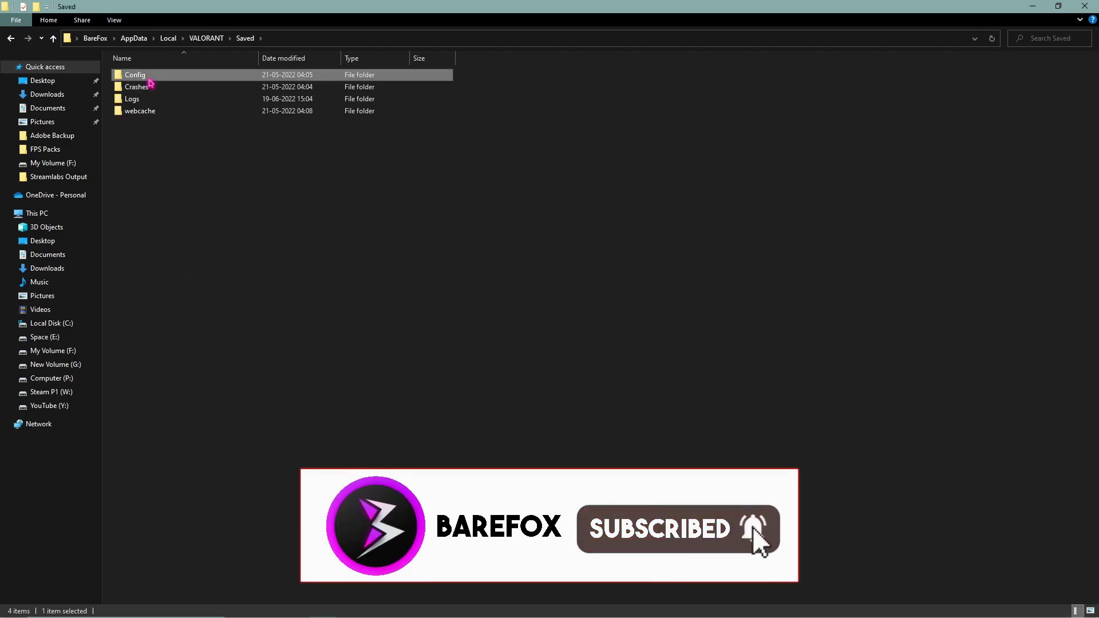
double_click(141, 78)
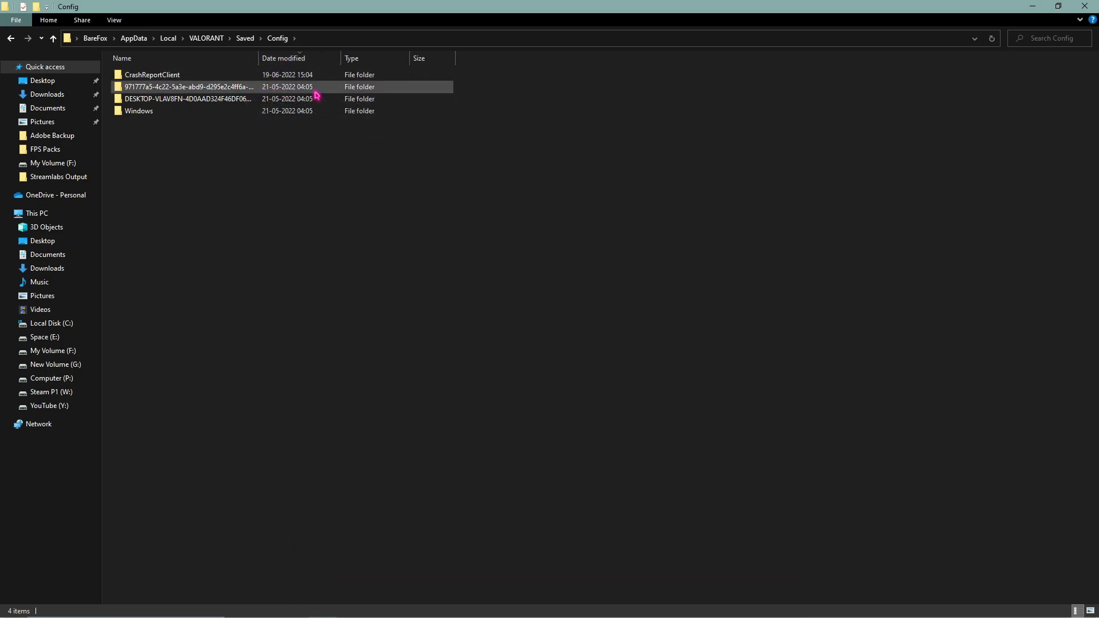
double_click(191, 89)
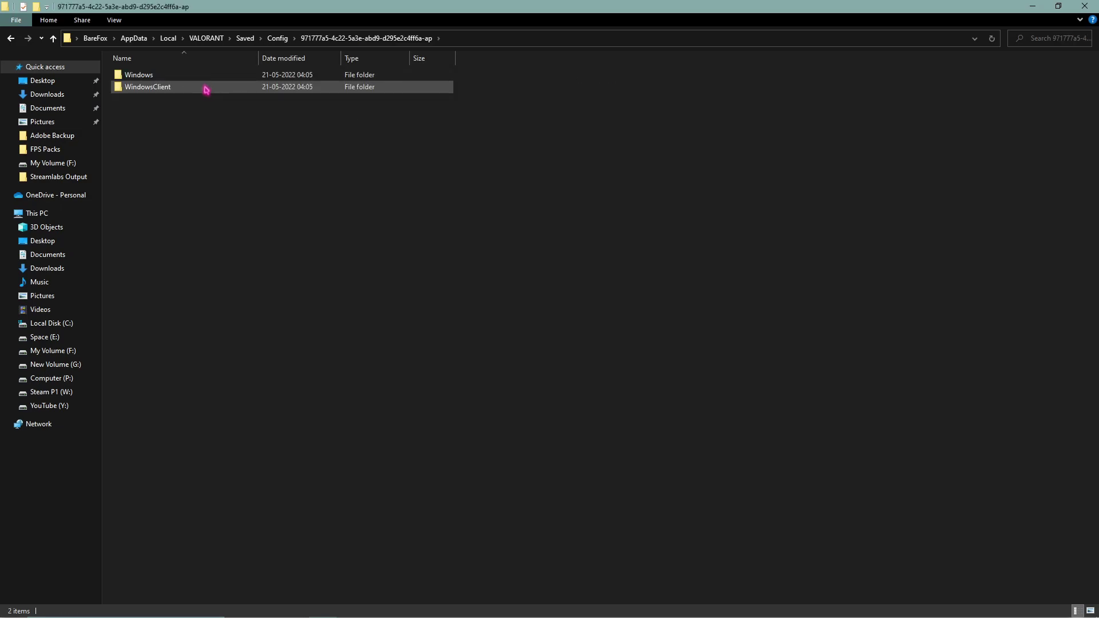
double_click(148, 77)
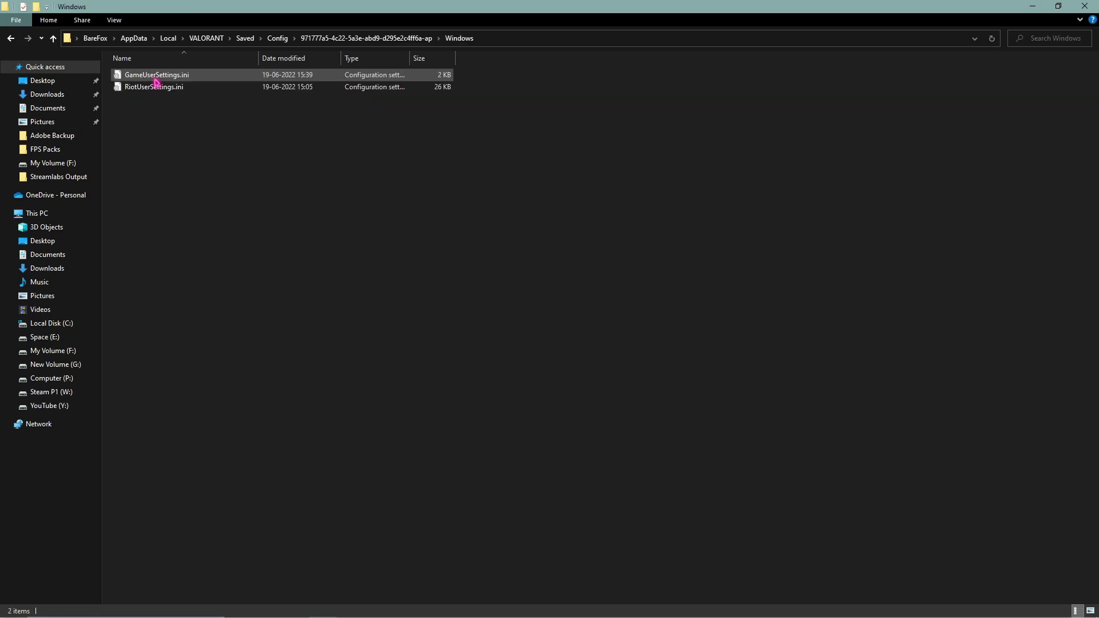
Check the file properties of GameUserSettings.ini, including its read-only attribute, and close them unchanged
left_click(161, 80)
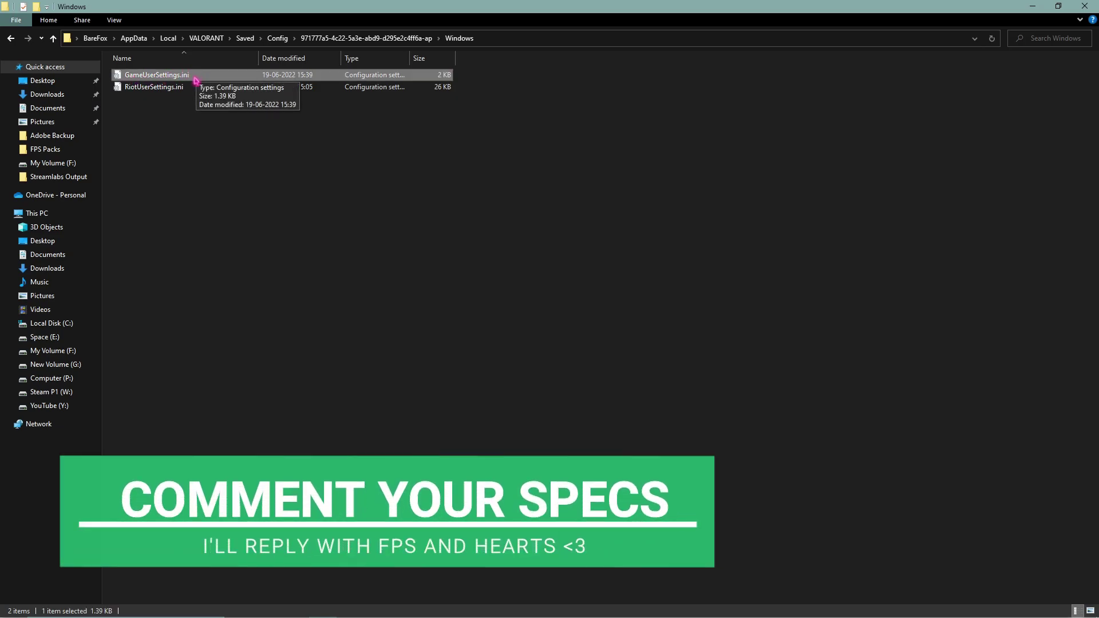
right_click(195, 79)
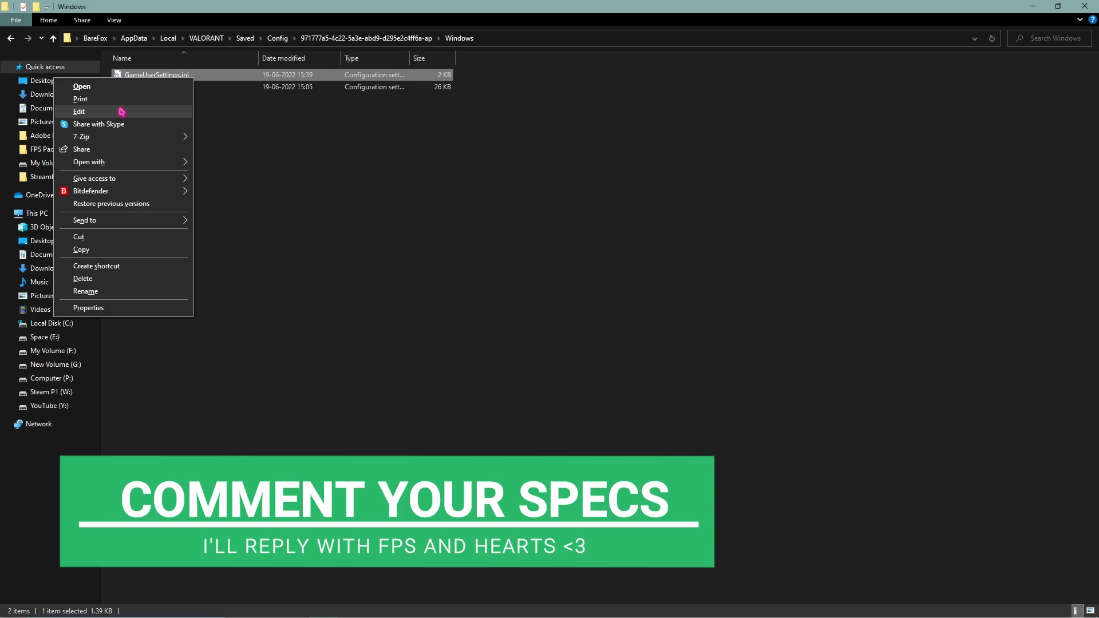
left_click(88, 308)
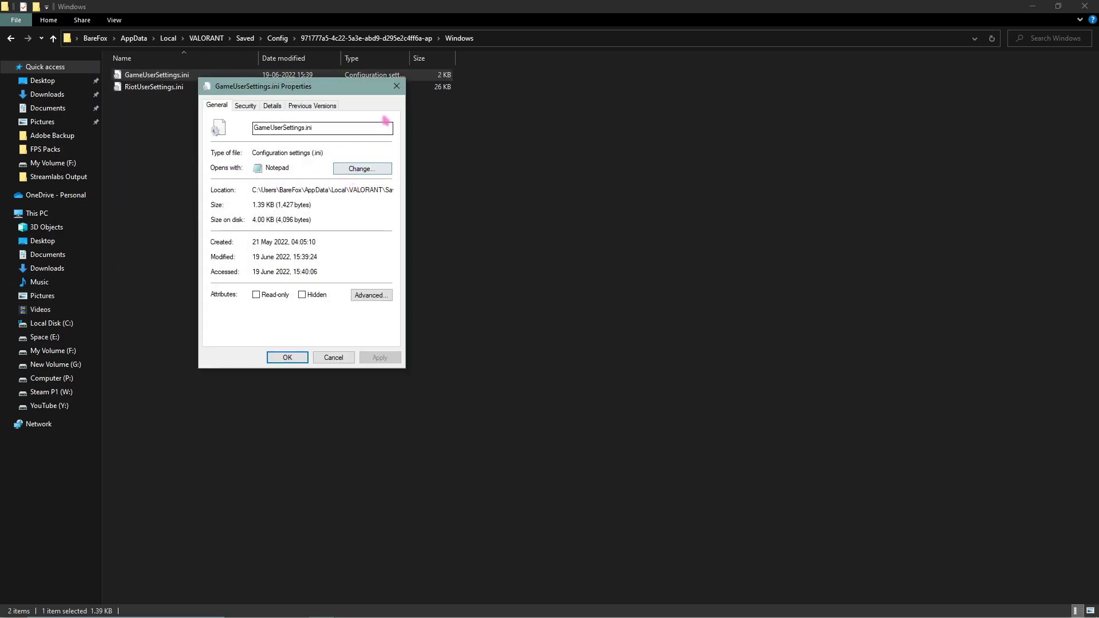
left_click(396, 86)
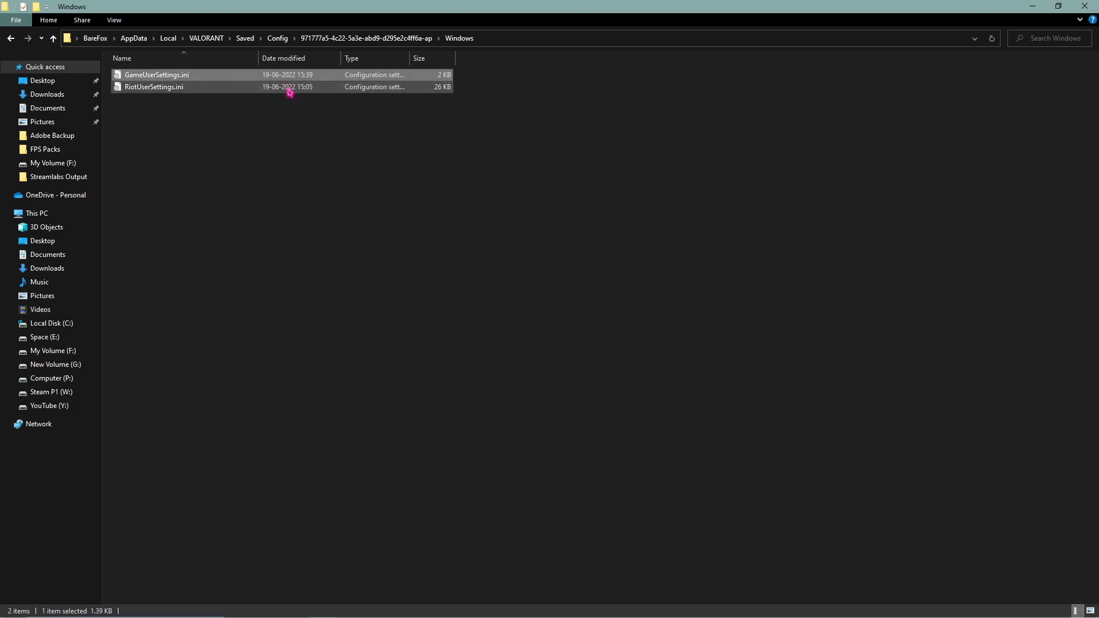
Open GameUserSettings.ini in Notepad and check the value of the bUseVSync line
double_click(252, 76)
scroll(290, 207, "down", 4)
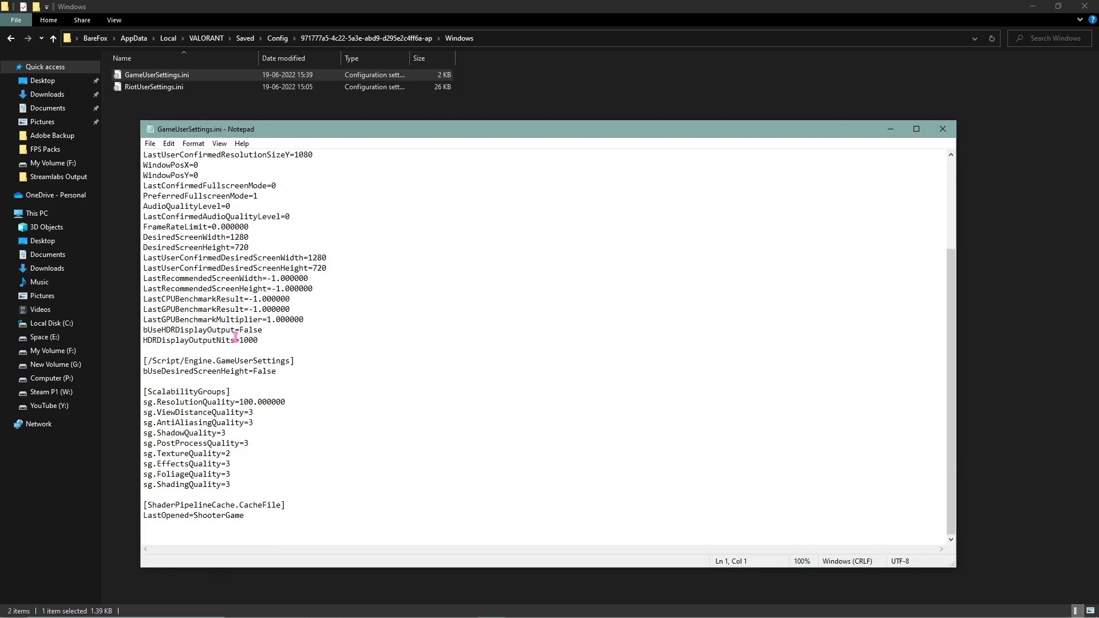
scroll(175, 298, "up", 1)
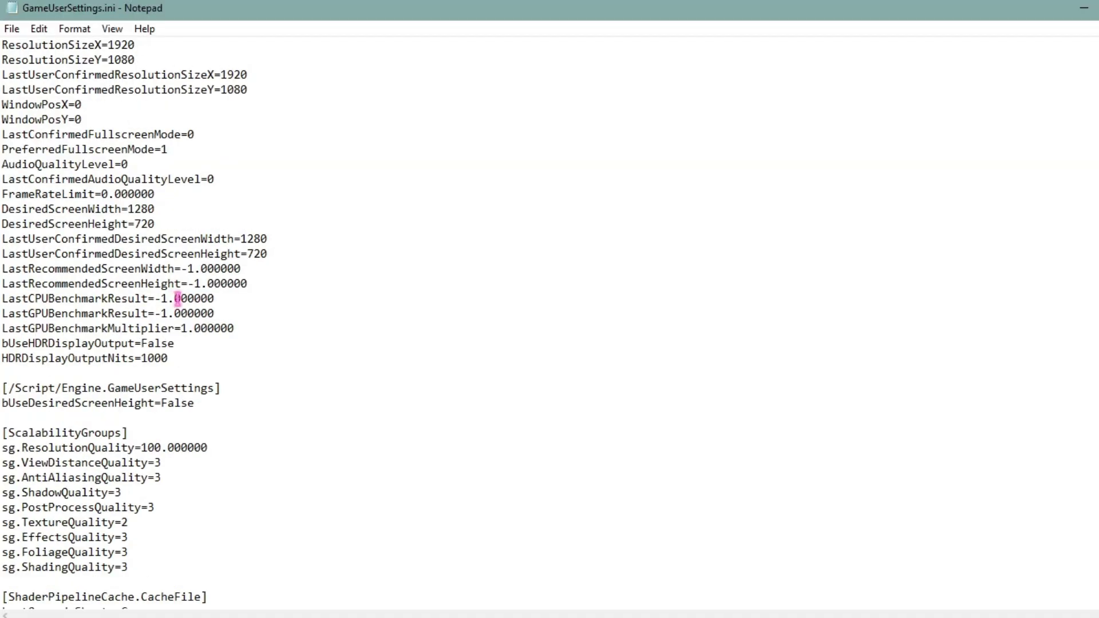
scroll(178, 298, "up", 1)
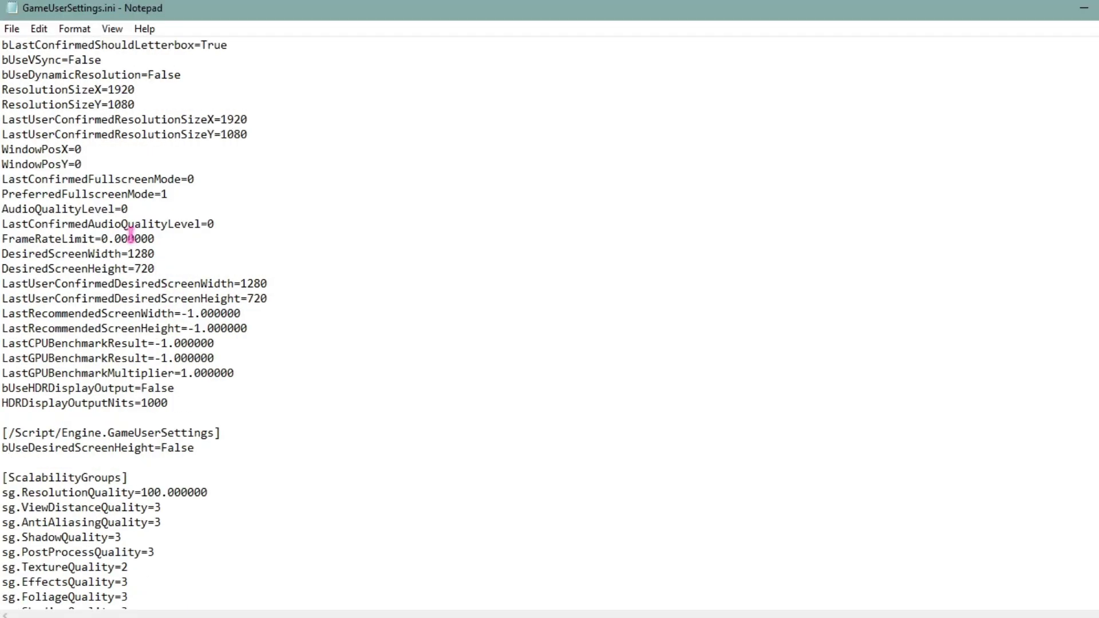
scroll(95, 107, "up", 1)
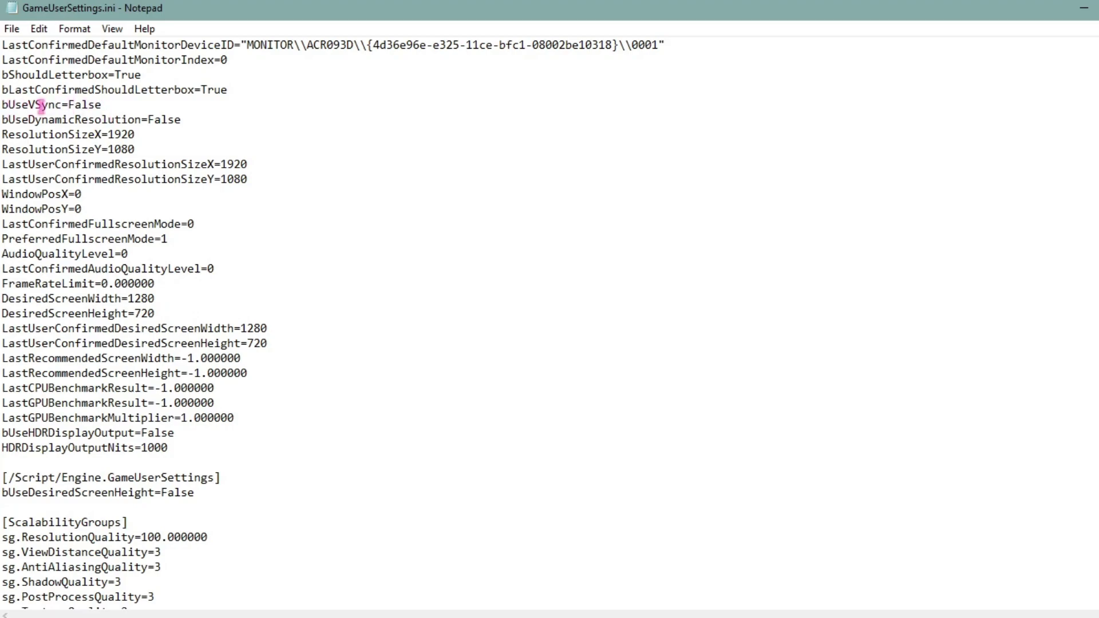
left_click_drag(103, 105, 16, 105)
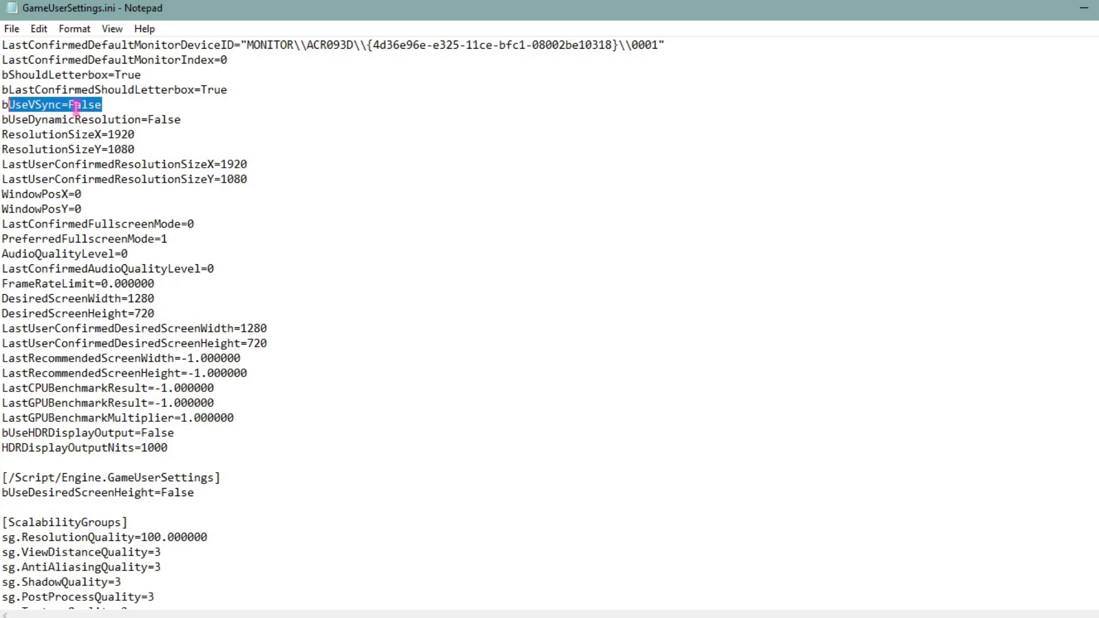
left_click(109, 107)
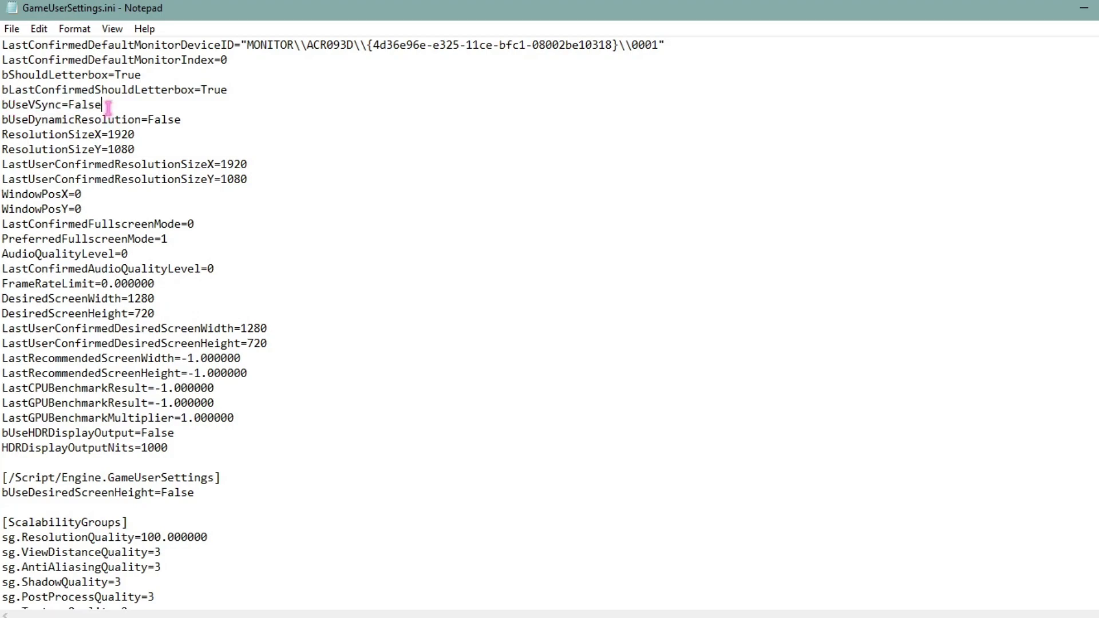
Set ResolutionSizeX to 1200 and ResolutionSizeY to 800 in the settings file
left_click_drag(143, 134, 108, 134)
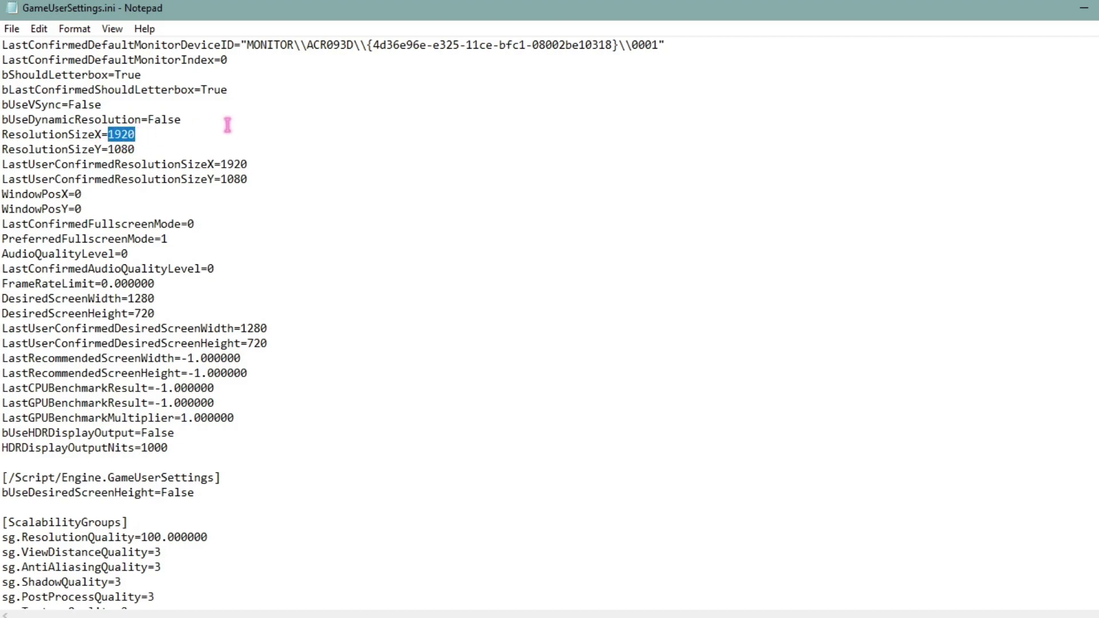
type("12")
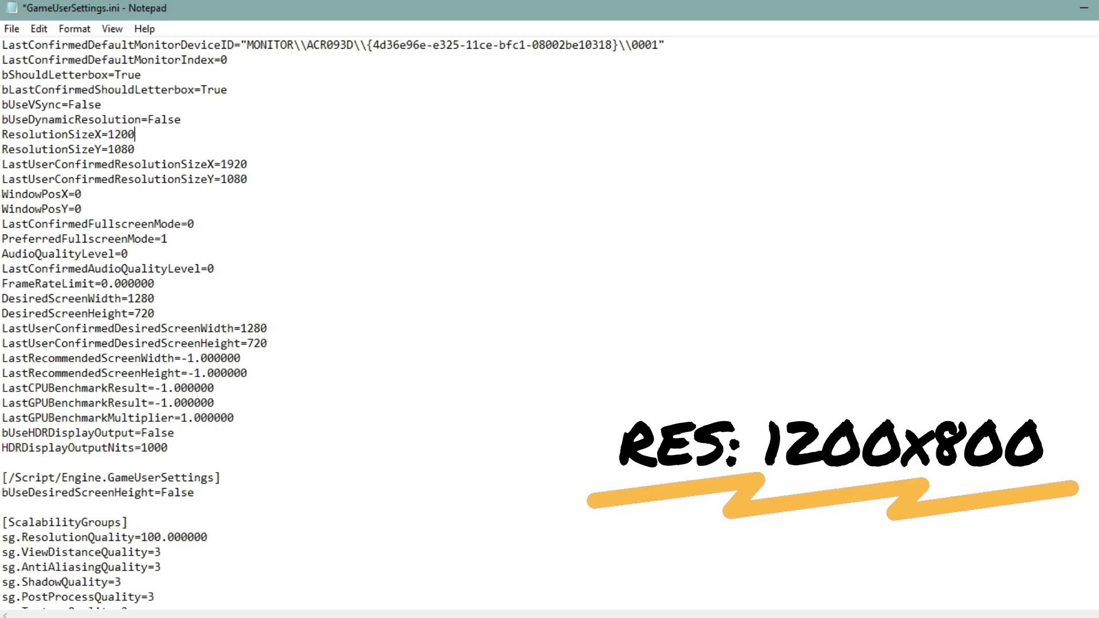
left_click_drag(136, 150, 108, 149)
type("8")
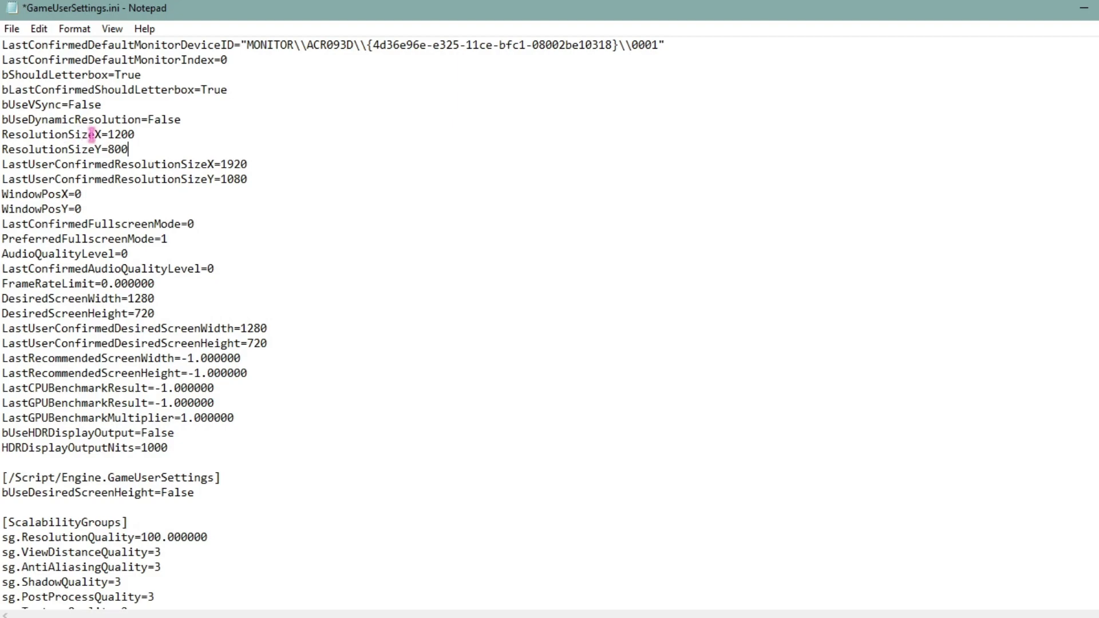
left_click(133, 135)
left_click_drag(141, 134, 127, 128)
type("00")
Set sg.ResolutionQuality to 90.000000 in the ScalabilityGroups section
scroll(133, 172, "down", 1)
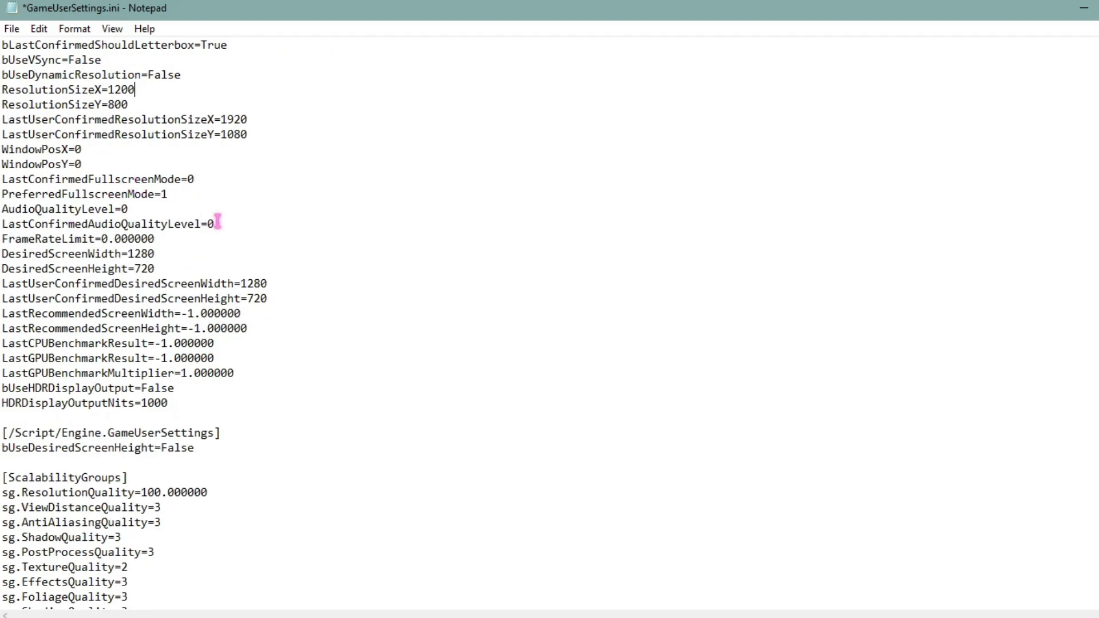
scroll(212, 227, "down", 1)
scroll(194, 318, "down", 1)
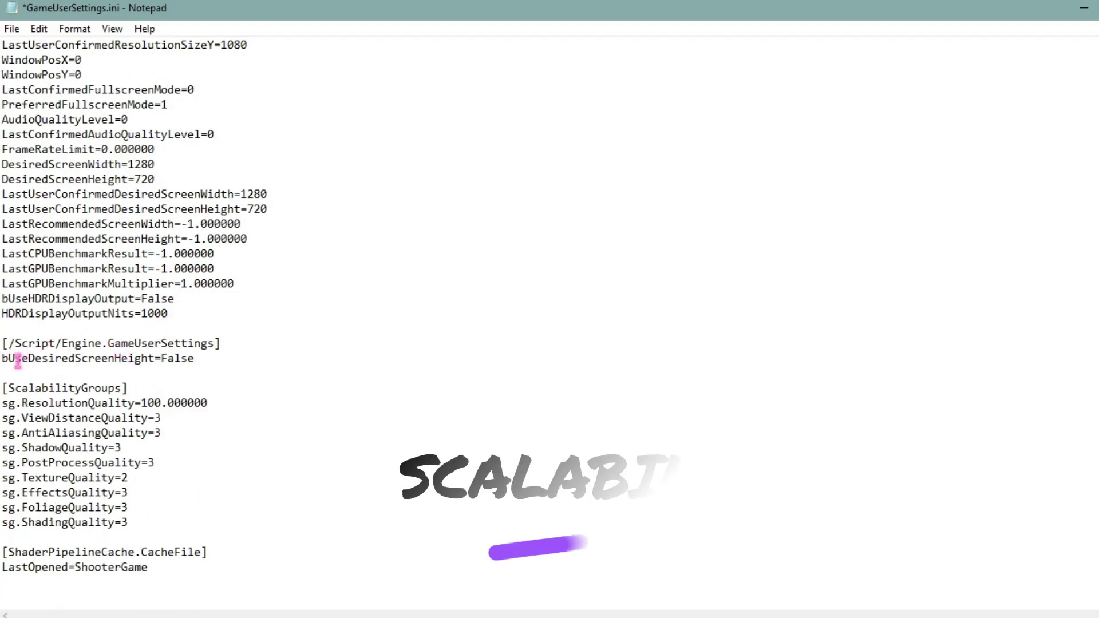
left_click_drag(129, 388, 2, 388)
left_click_drag(137, 388, 2, 388)
left_click(193, 418)
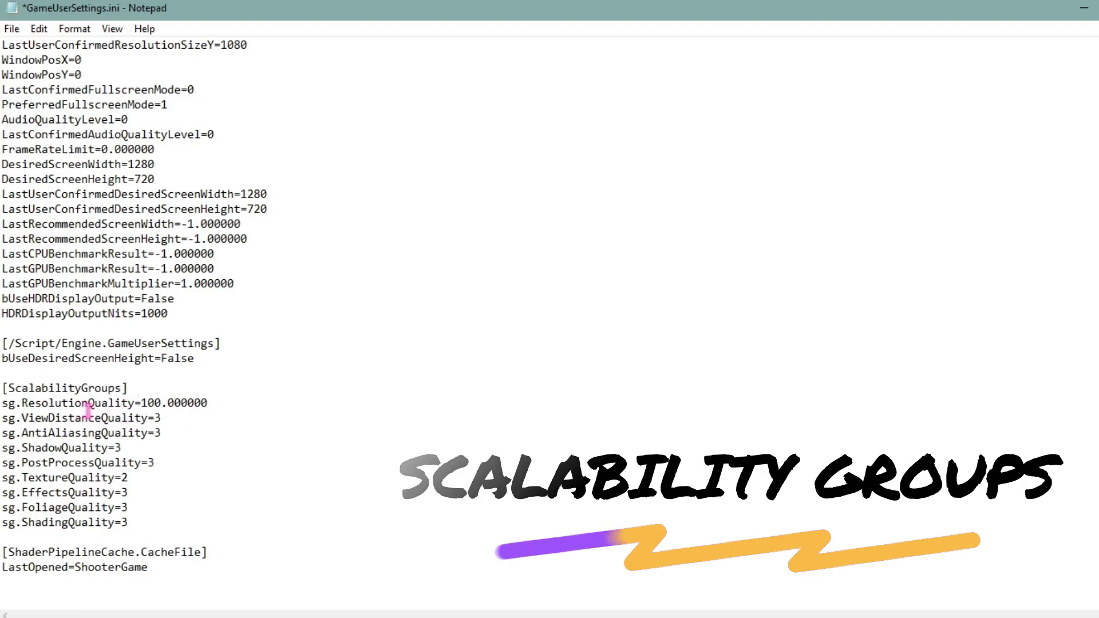
left_click_drag(162, 402, 139, 403)
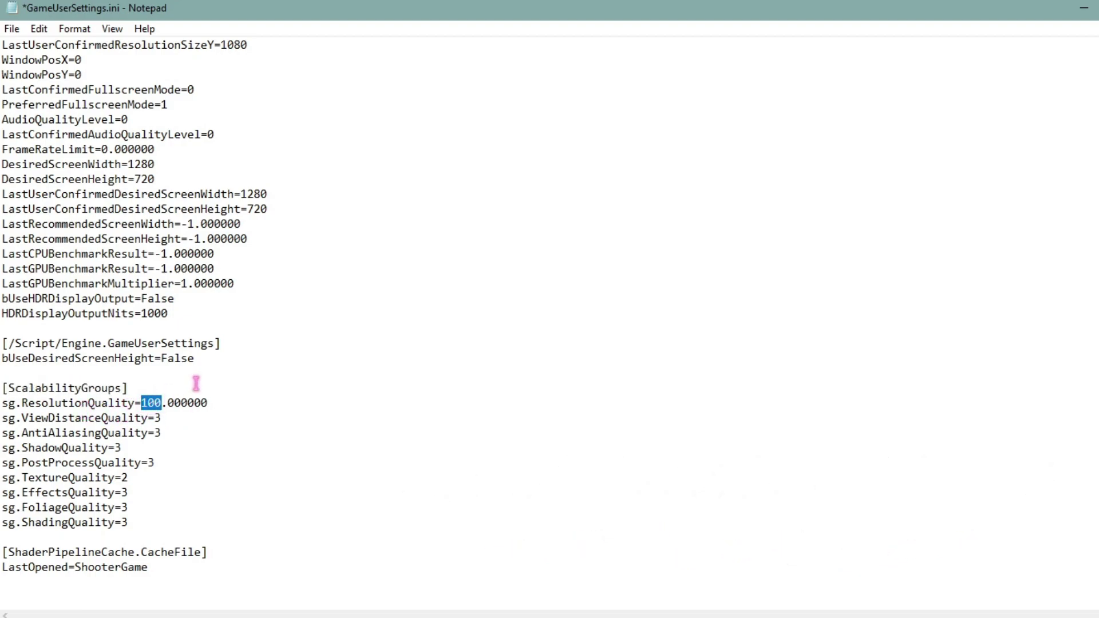
type("9")
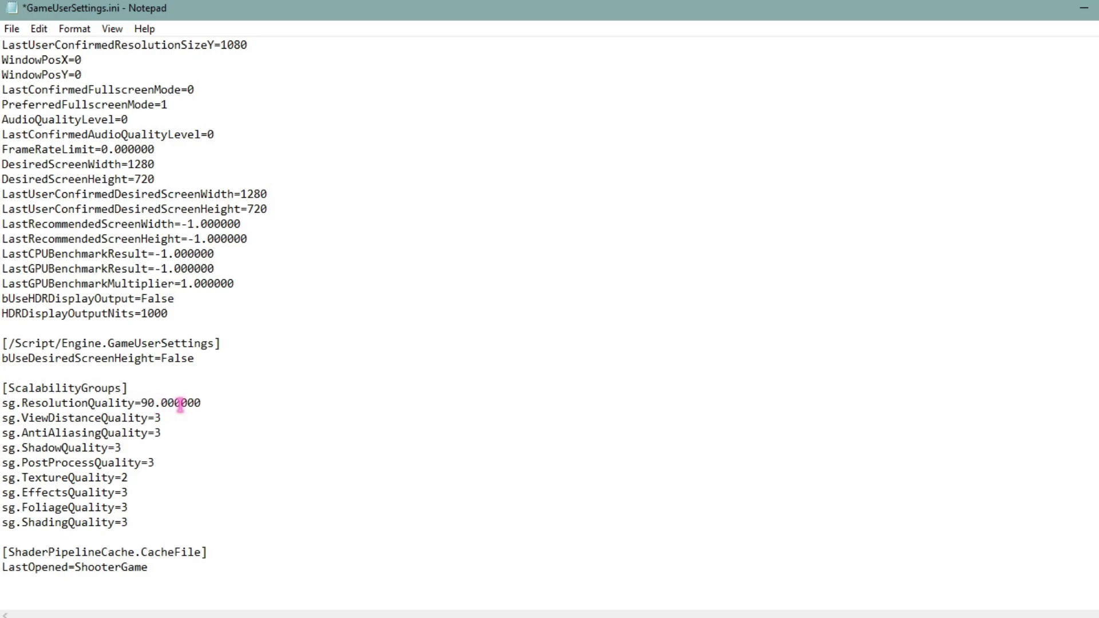
left_click_drag(203, 401, 143, 399)
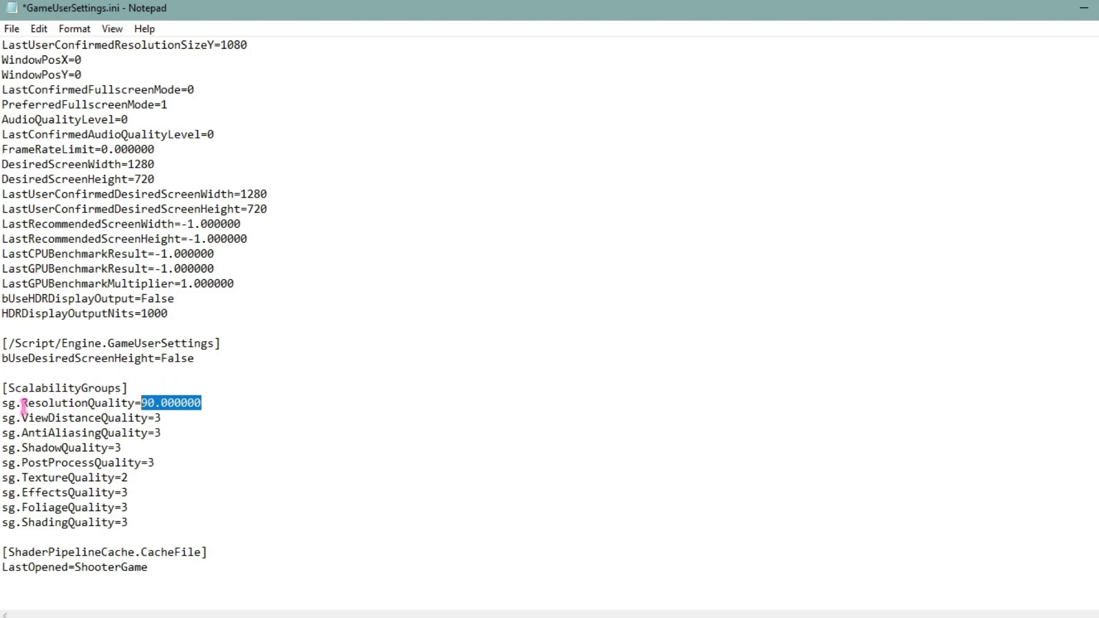
Set the ViewDistance, AntiAliasing, Shadow, PostProcess and Texture quality values in ScalabilityGroups to 1
left_click(183, 417)
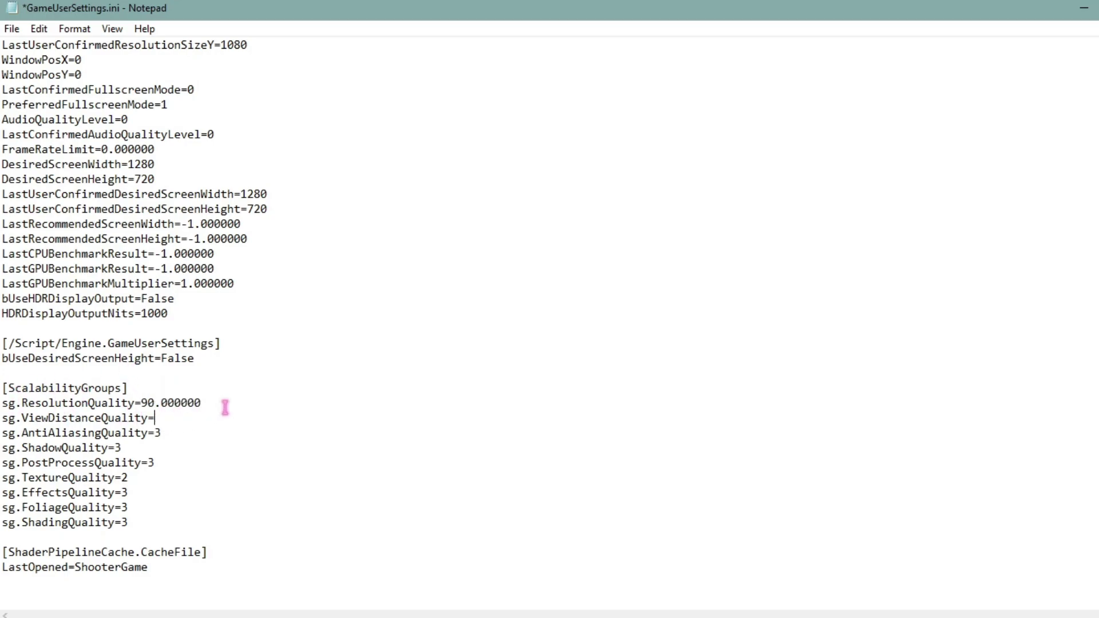
type("1")
key("Down")
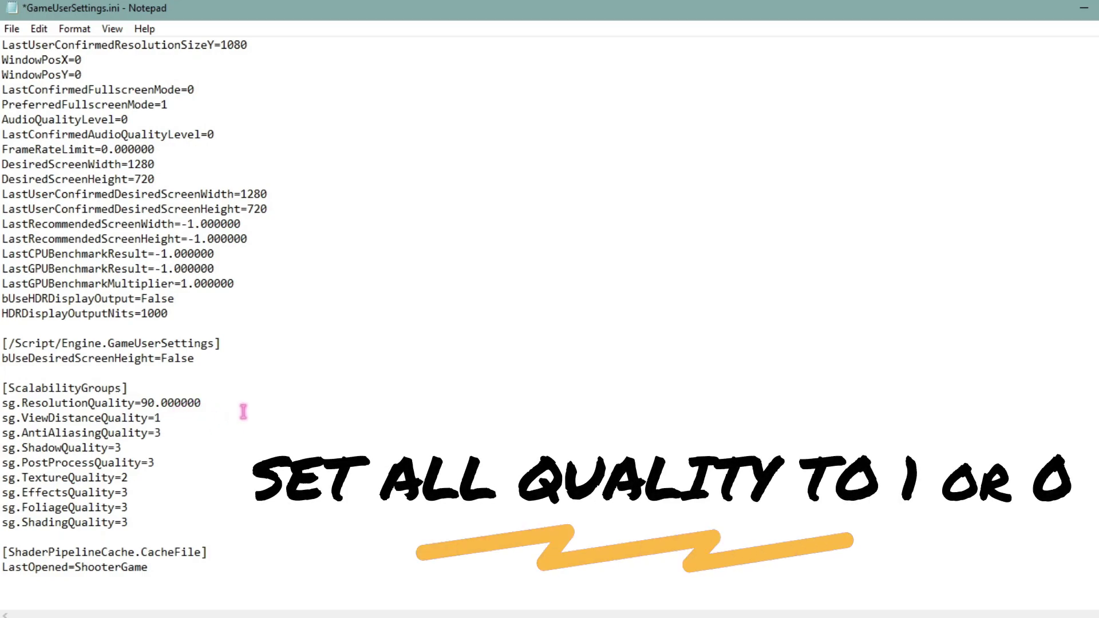
type("1")
key("Down")
key("BackSpace")
type("1")
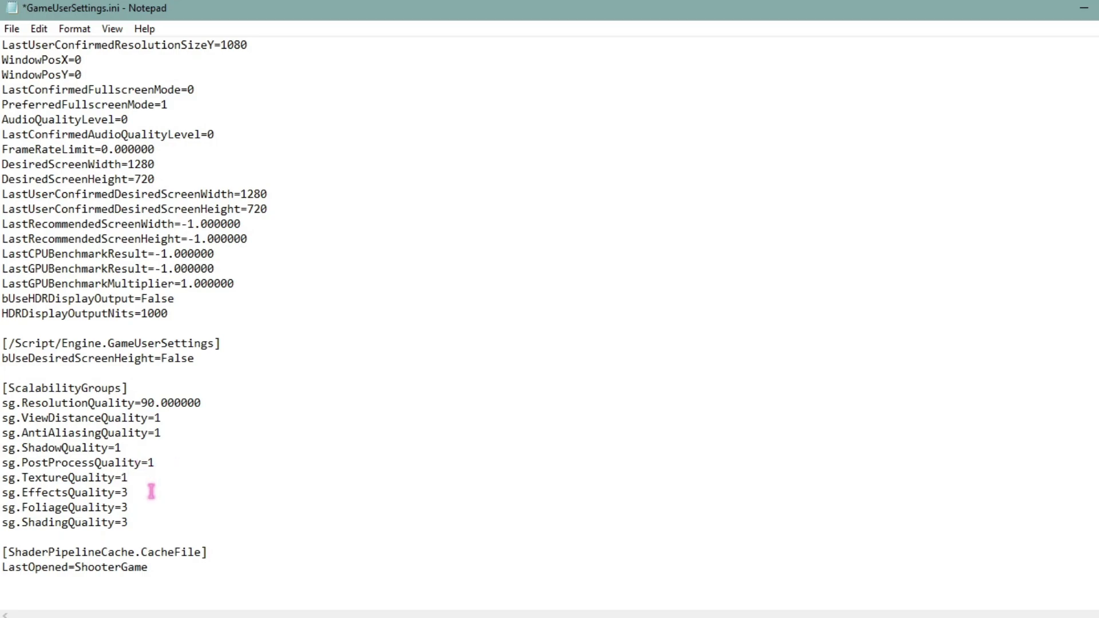
left_click(140, 521)
Save the edited GameUserSettings.ini and close Notepad
scroll(197, 372, "up", 4)
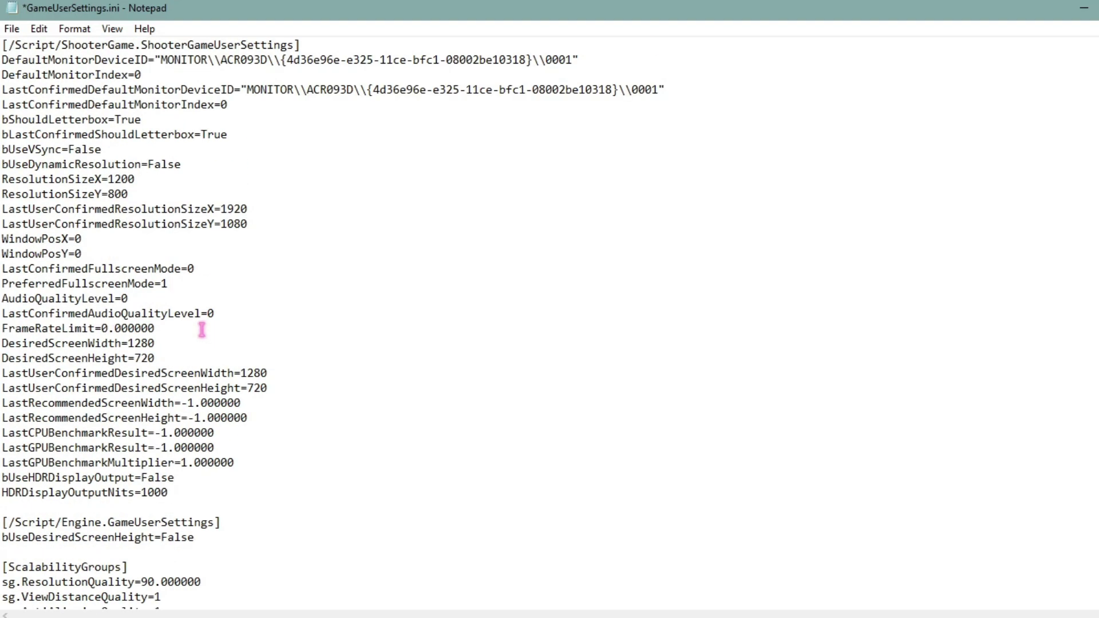
key("ctrl+s")
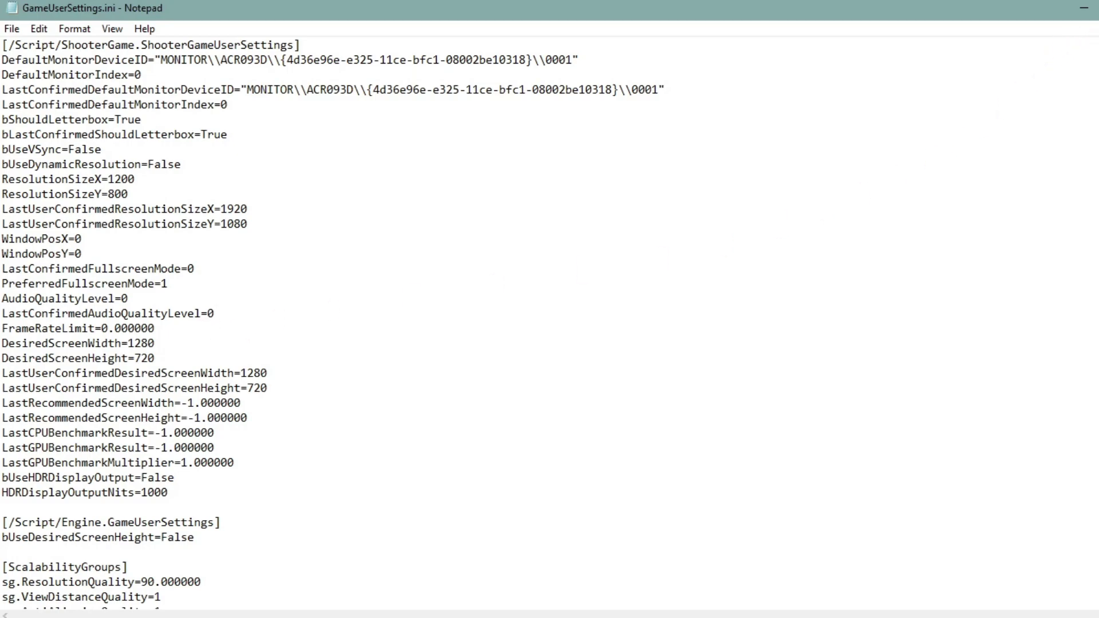
key("alt+F4")
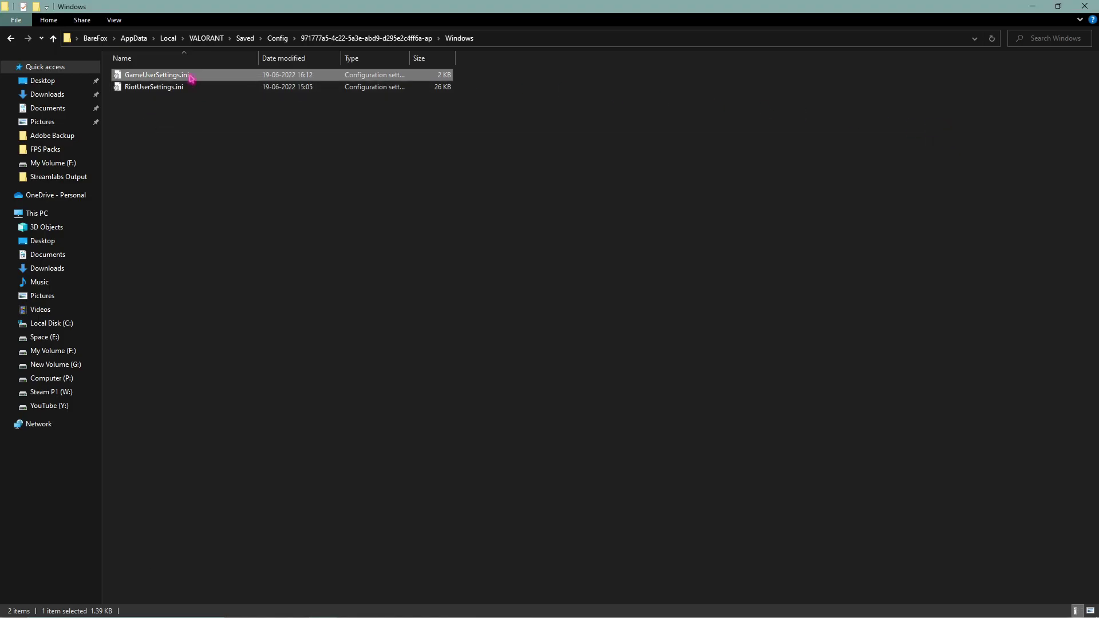
Make GameUserSettings.ini read-only in its file properties, and minimize the folder window
right_click(190, 77)
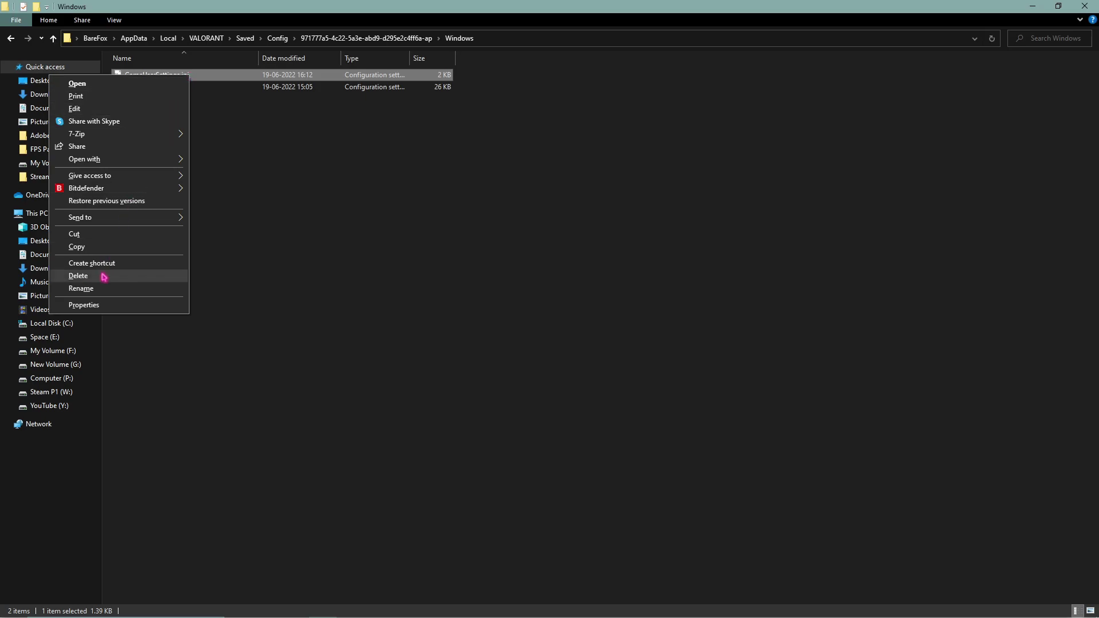
left_click(95, 308)
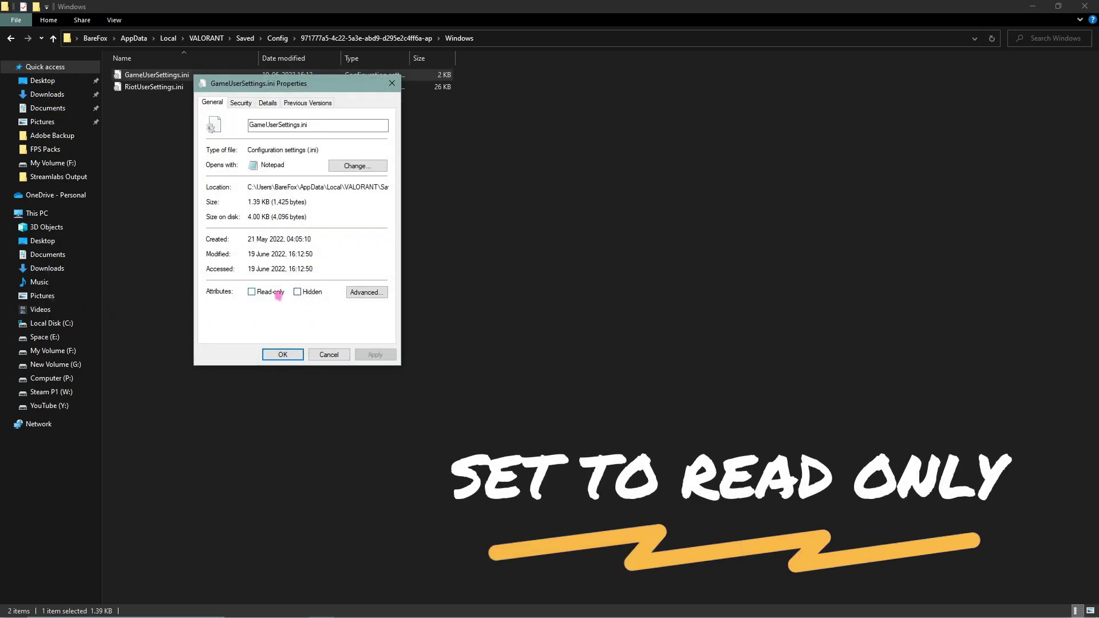
left_click(278, 295)
left_click(375, 355)
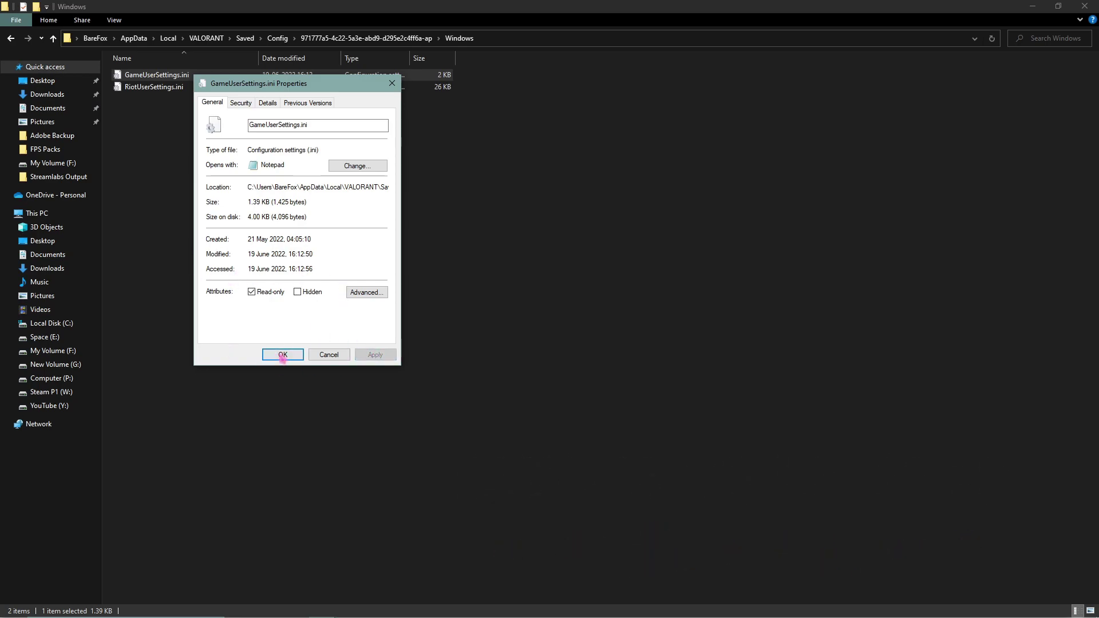
left_click(283, 355)
left_click(1032, 7)
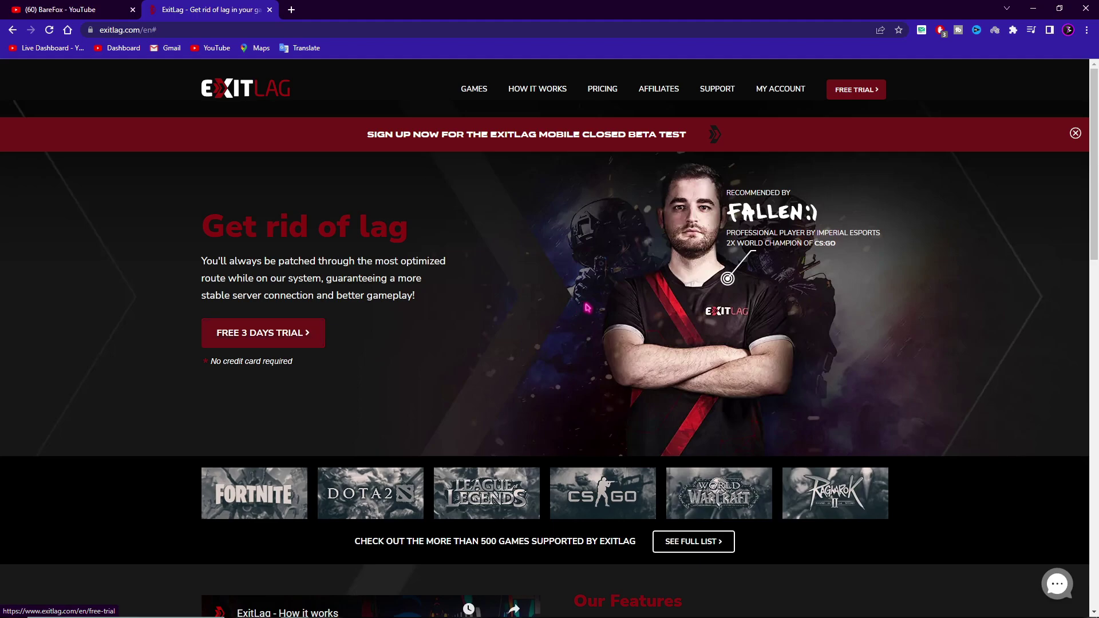
Open the free 3-day trial offer on the ExitLag website, and bring up the ExitLag desktop app
left_click(280, 340)
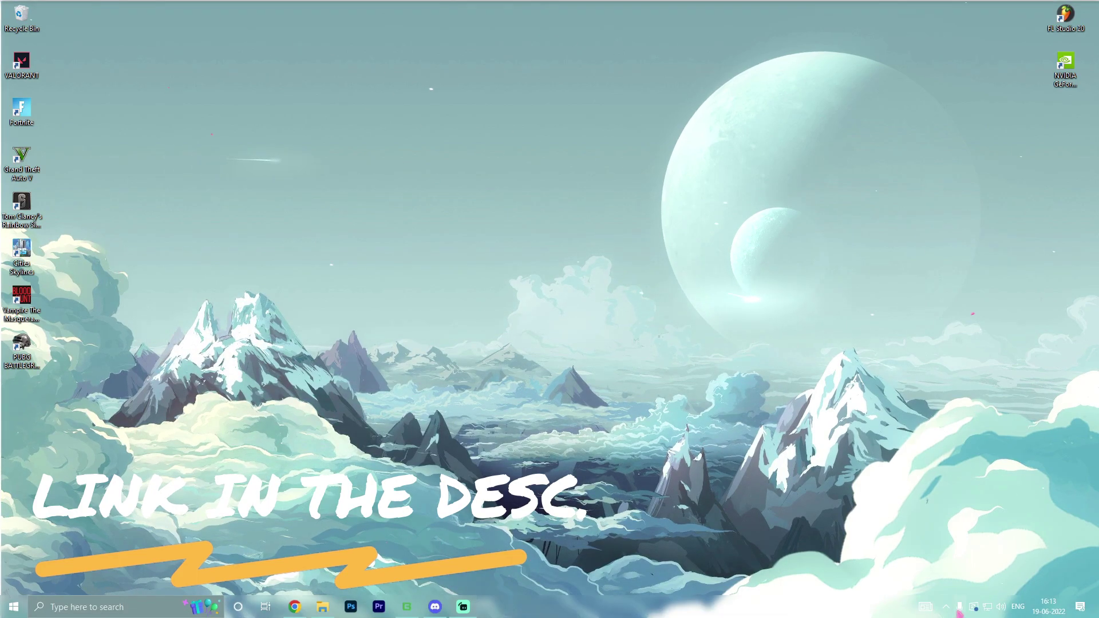
left_click(945, 607)
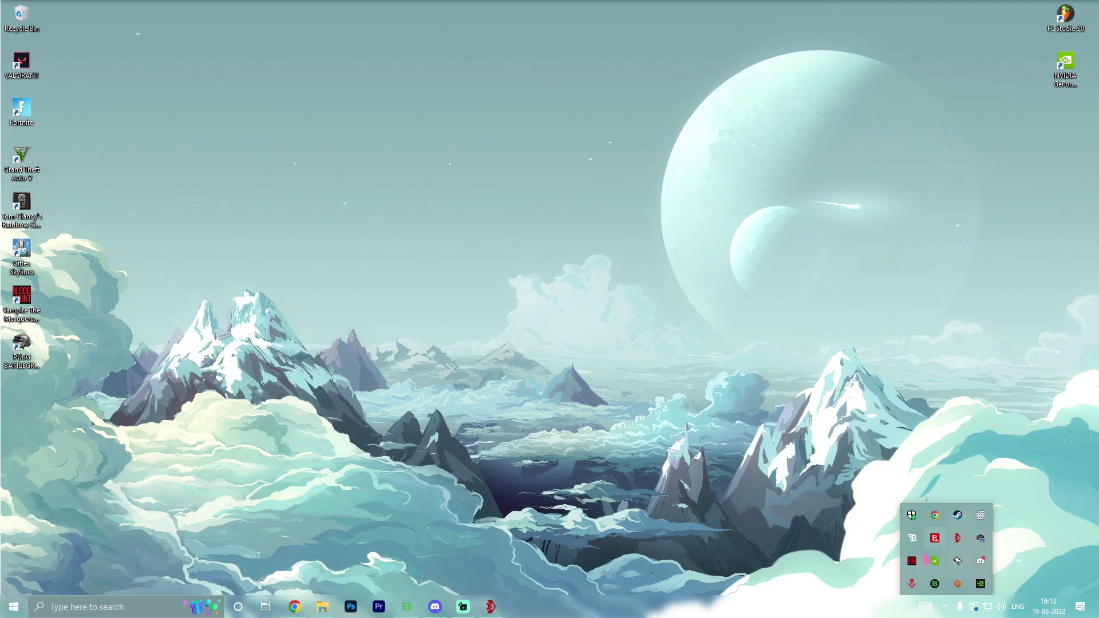
left_click(376, 314)
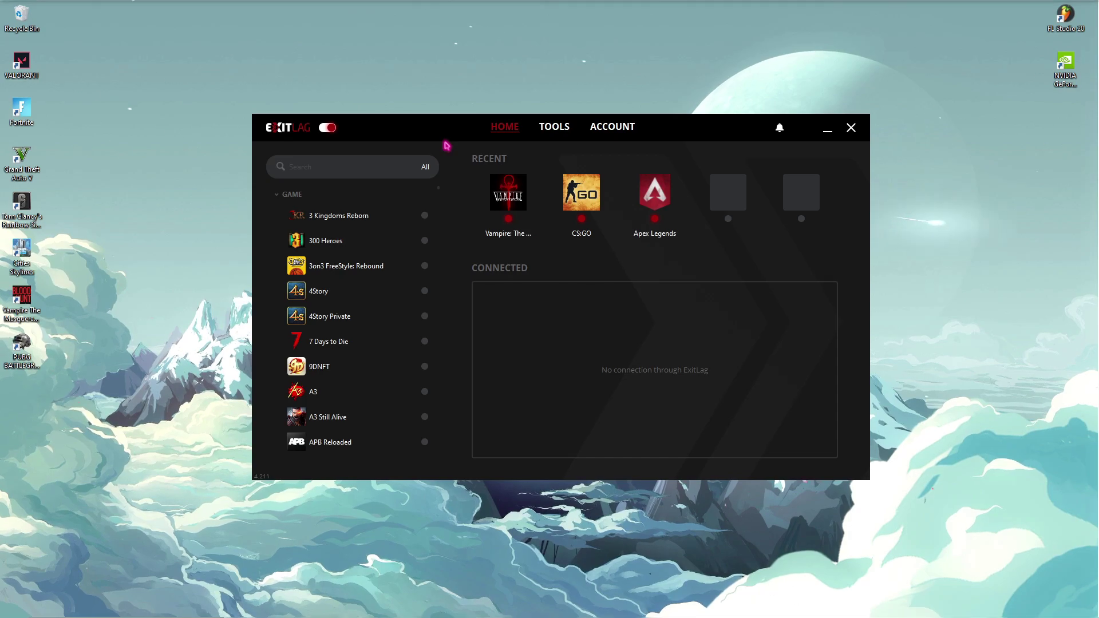
Search ExitLag's game list for "Valo" and open Valorant's route settings
left_click(342, 169)
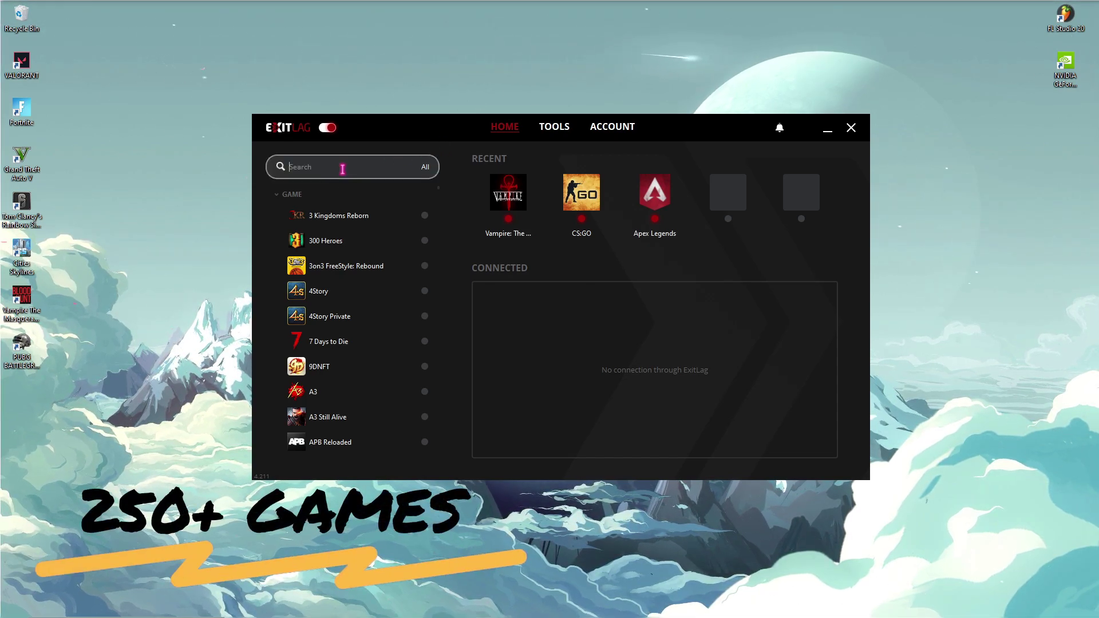
type("Valo")
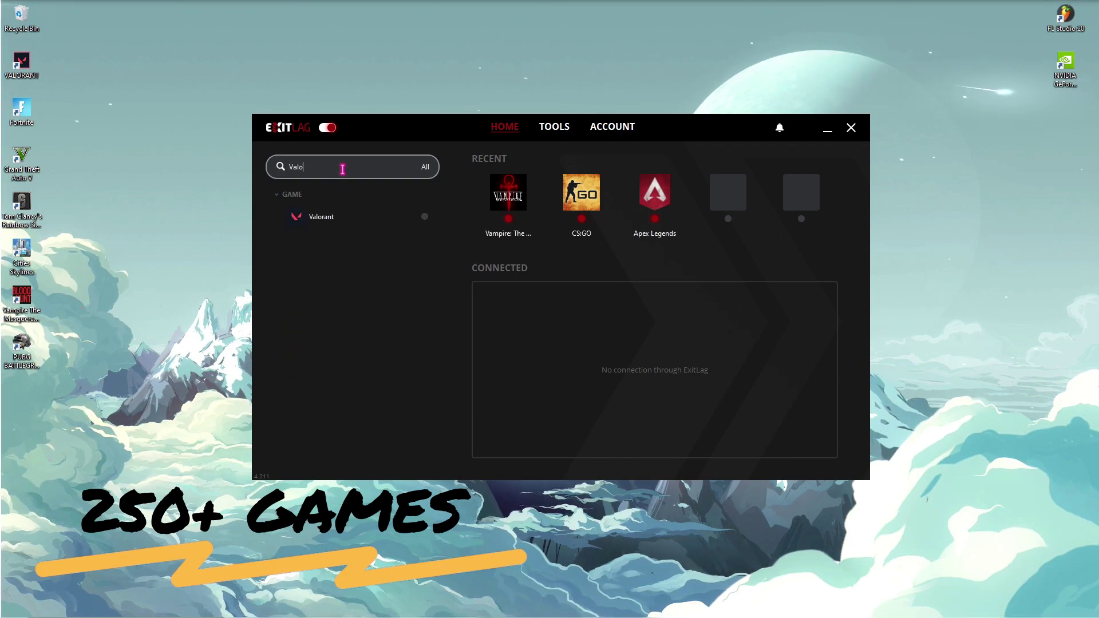
left_click(323, 216)
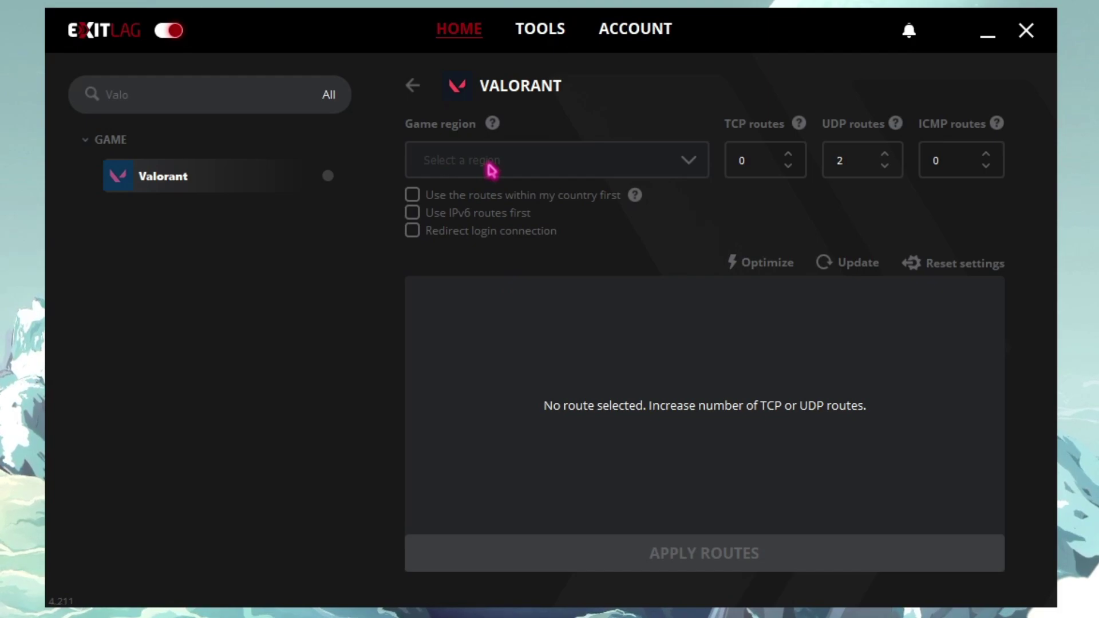
Set Valorant's game region to Automatic (Recommended), prefer routes within the own country, and apply the routes
left_click(489, 166)
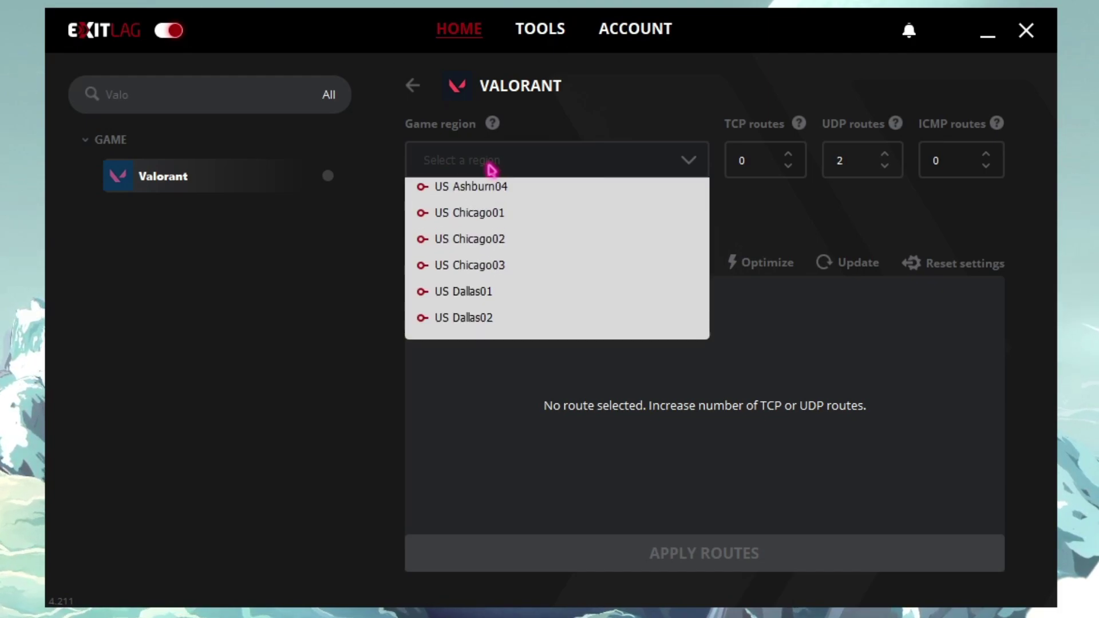
left_click(491, 195)
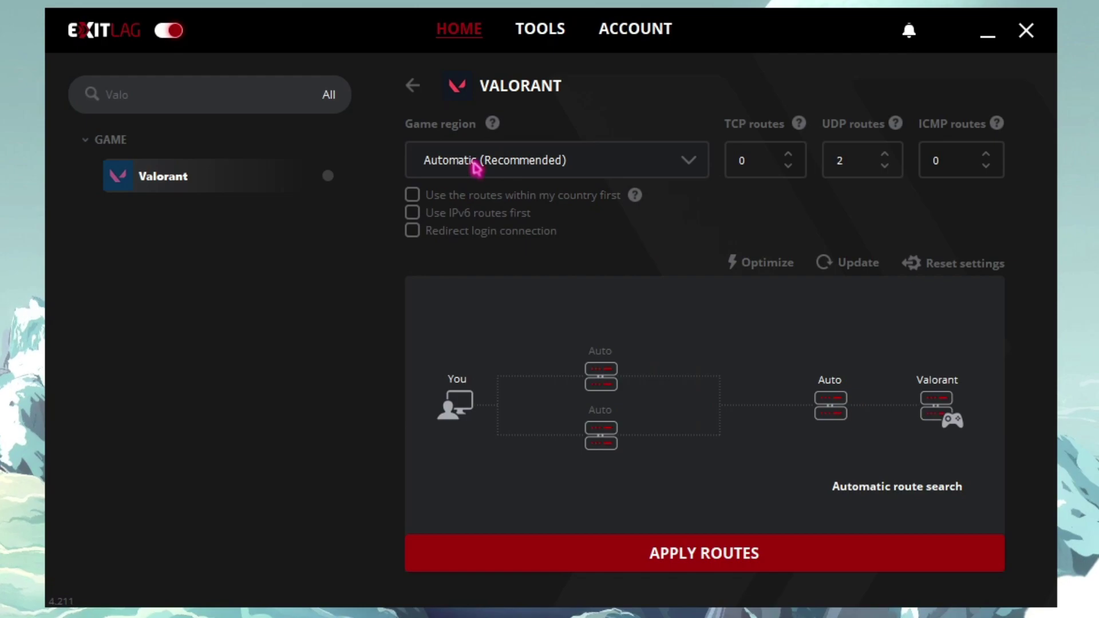
left_click(412, 194)
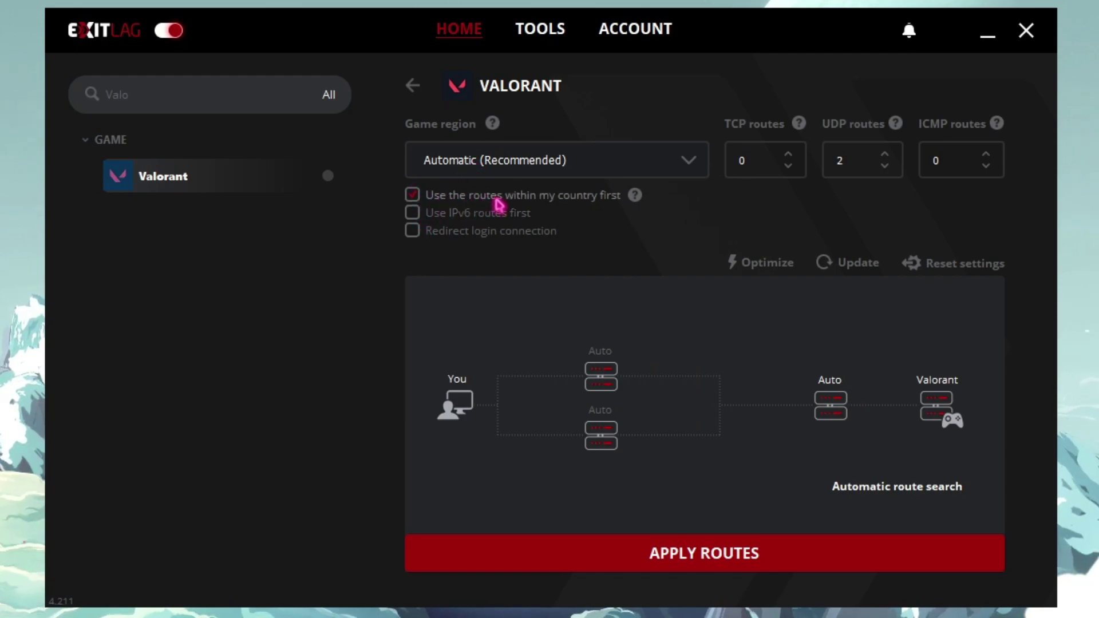
left_click(695, 557)
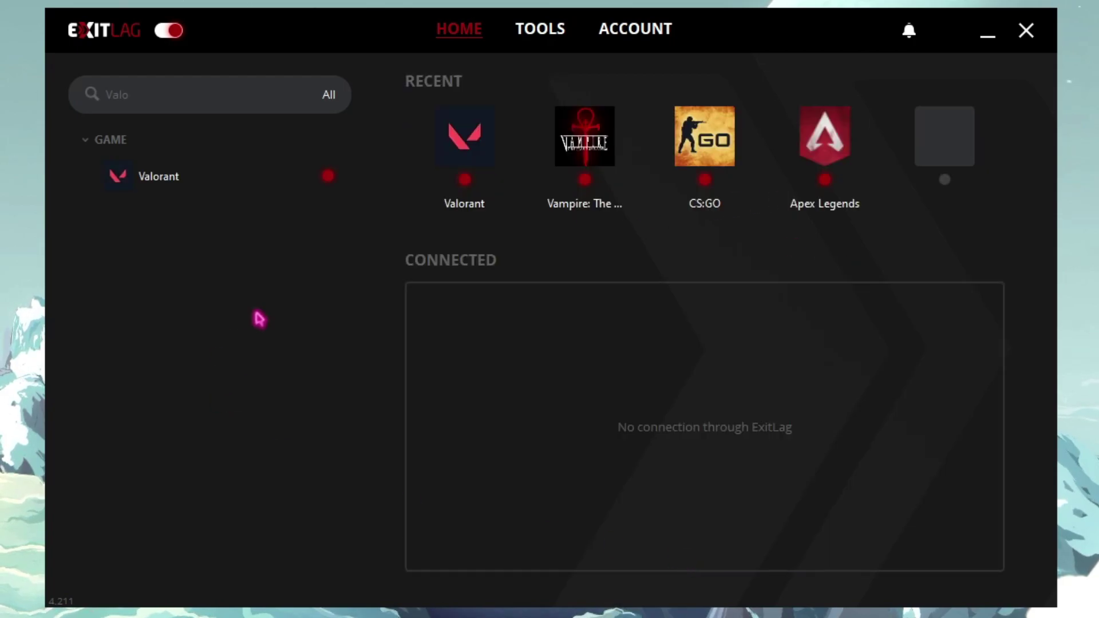
Reopen Valorant's route settings from the recent games, and open the FPS Boost options in ExitLag's tools
left_click(465, 150)
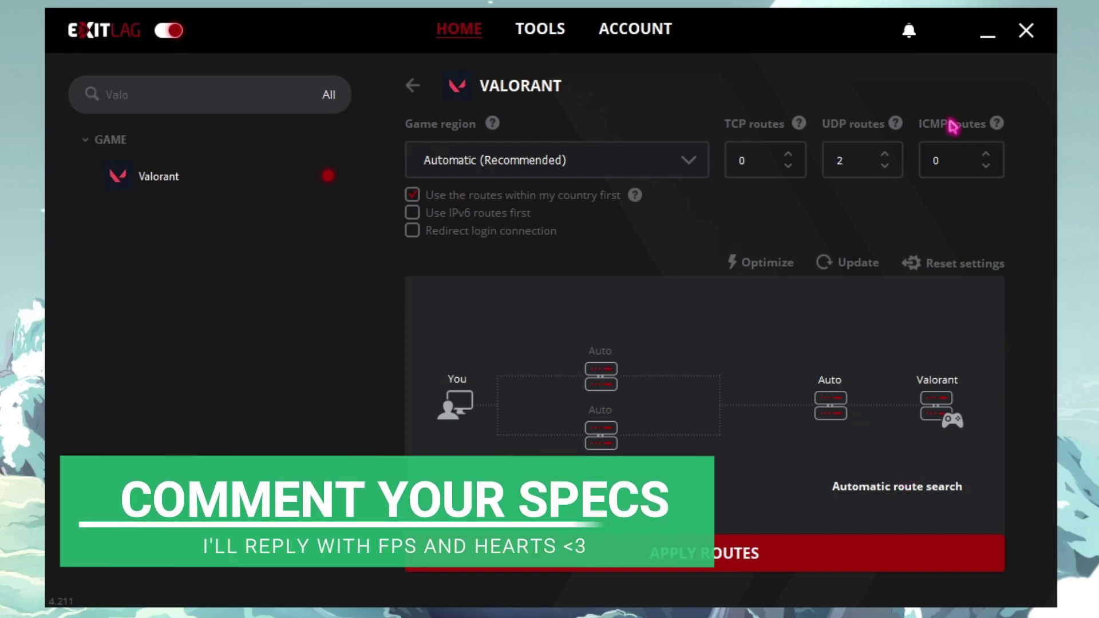
left_click(988, 36)
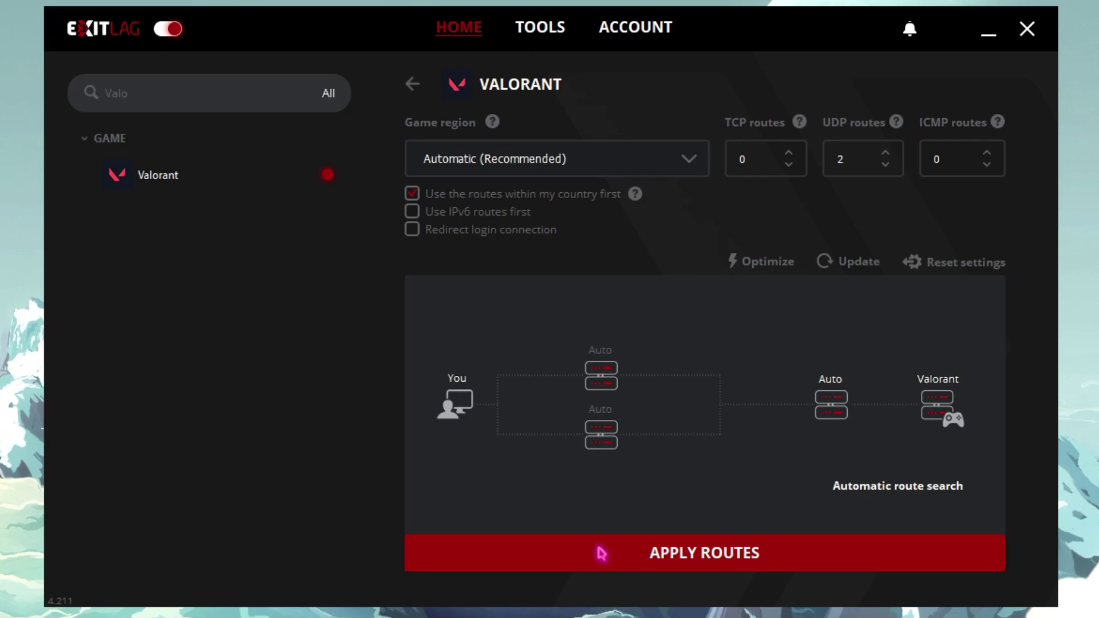
left_click(537, 27)
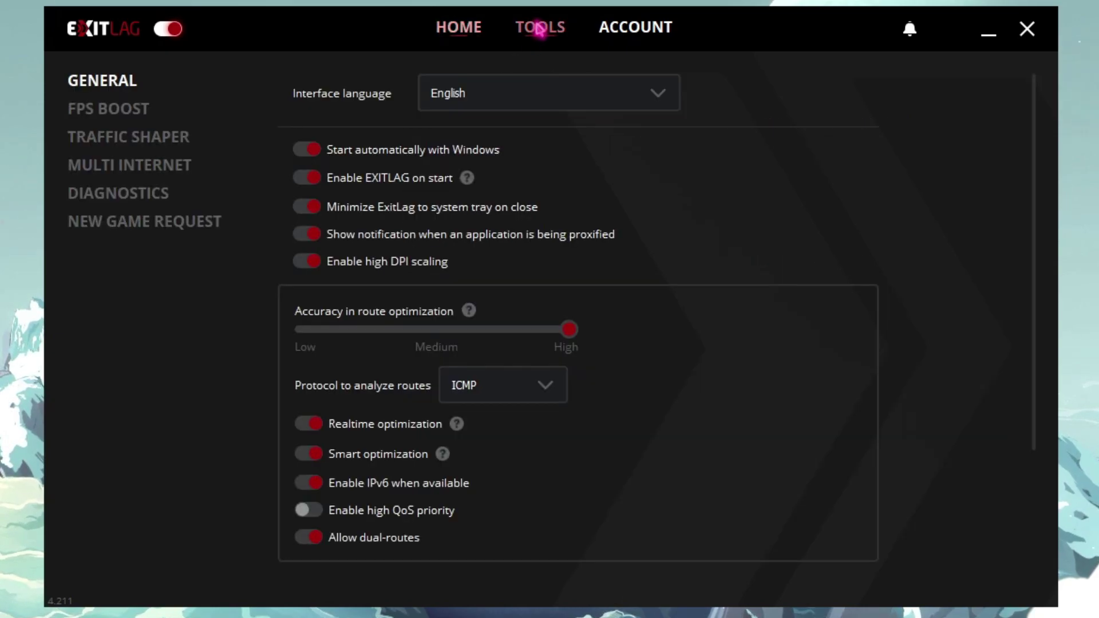
left_click(78, 116)
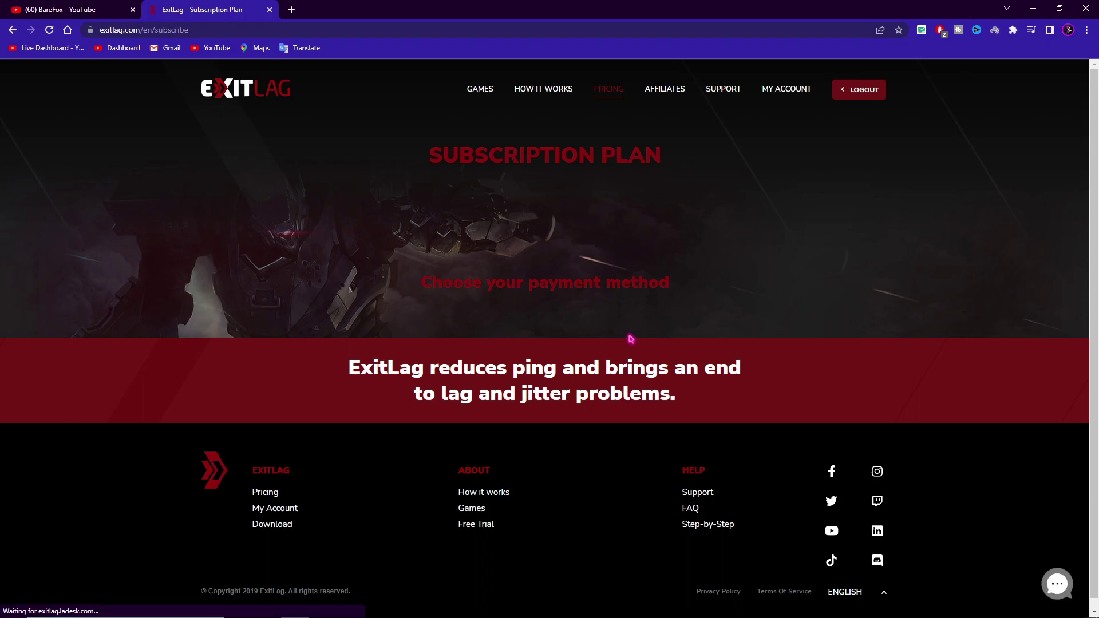
Examine the plans and payment methods on ExitLag's subscription page, and put away the browser and ExitLag windows
scroll(622, 328, "down", 1)
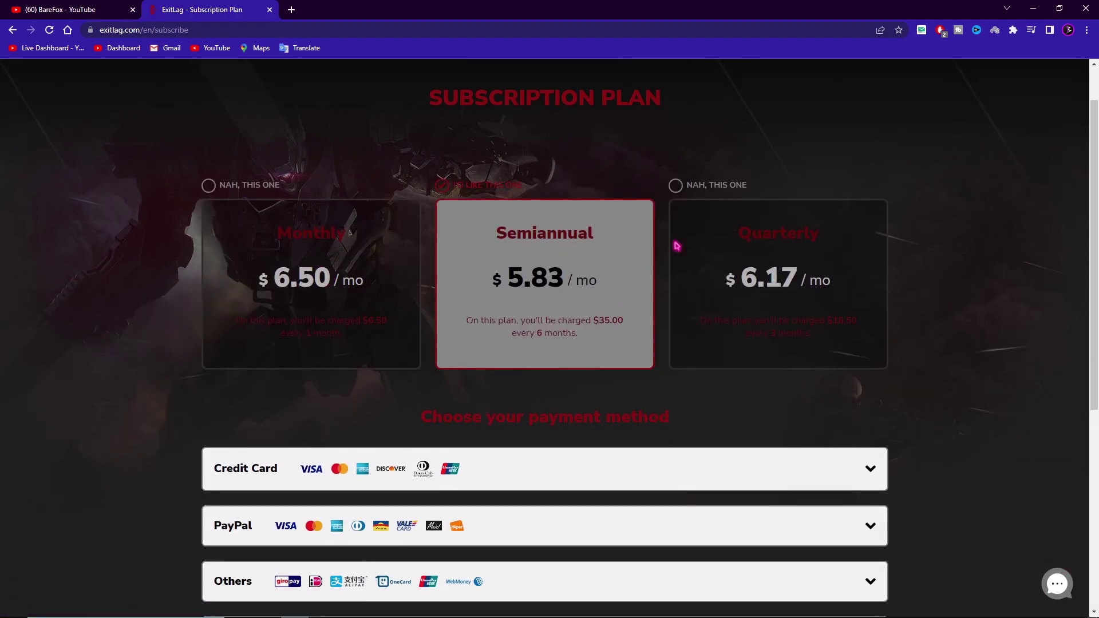
scroll(801, 249, "down", 2)
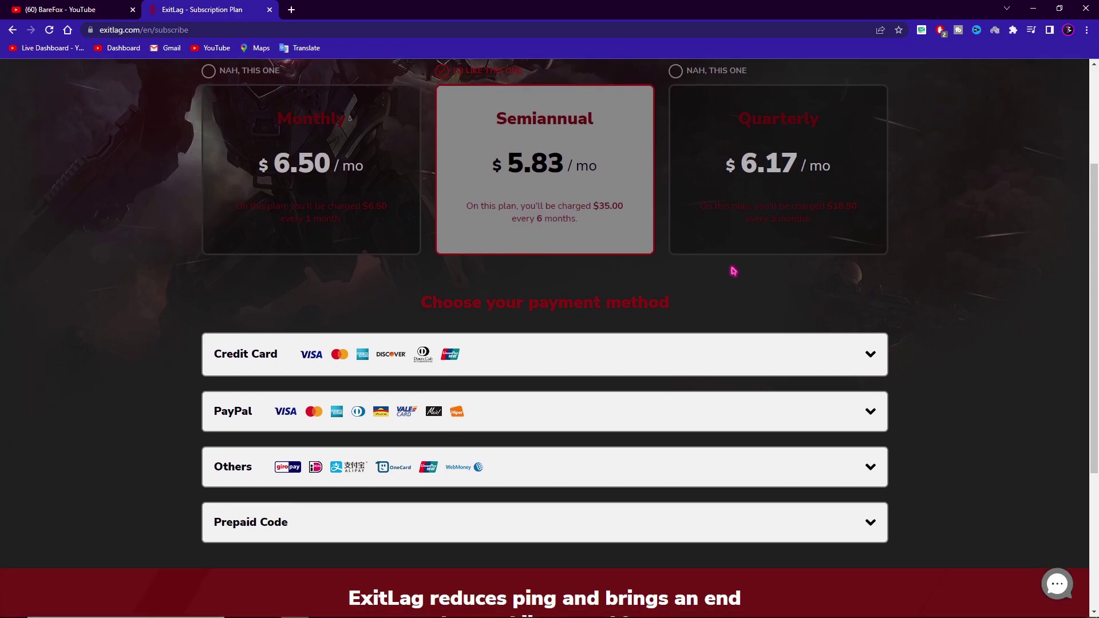
scroll(521, 292, "up", 2)
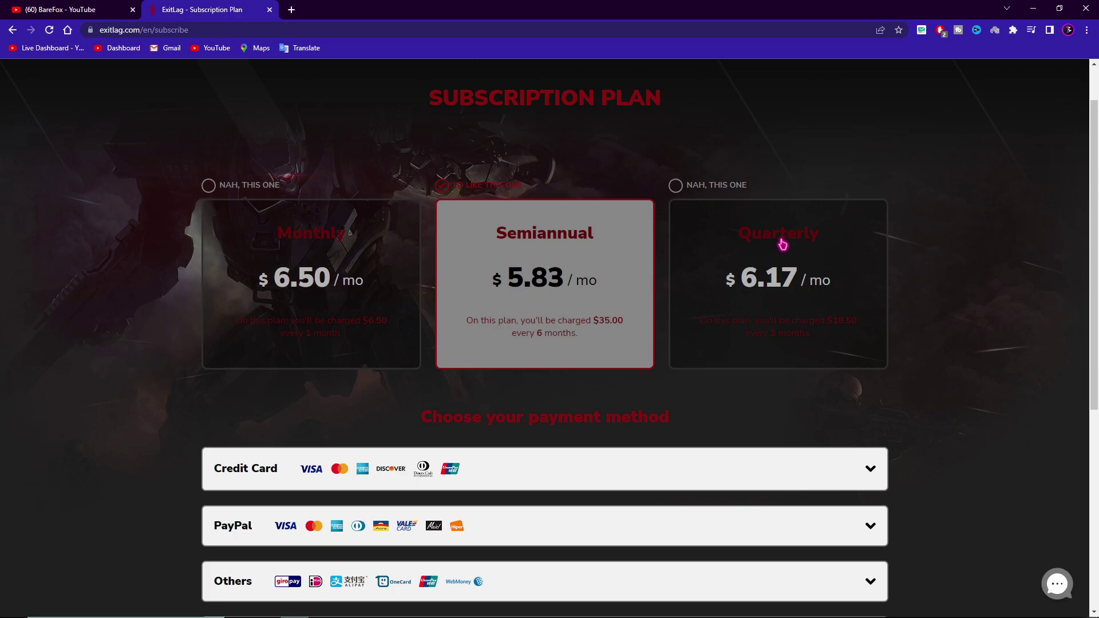
scroll(368, 244, "down", 1)
scroll(897, 130, "up", 3)
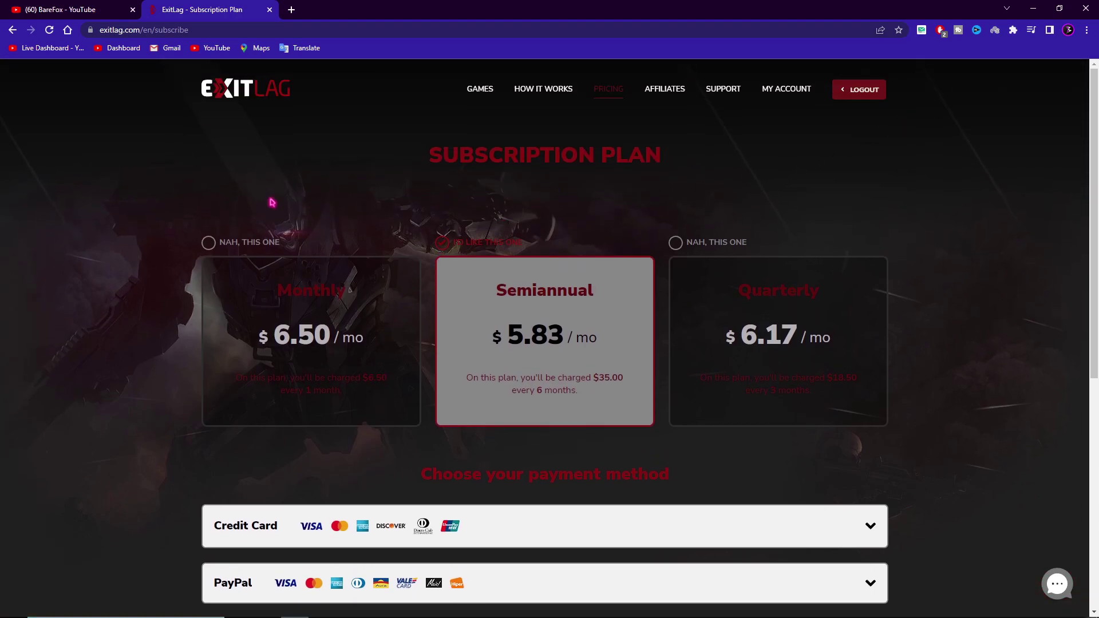
scroll(363, 270, "down", 3)
scroll(744, 160, "up", 3)
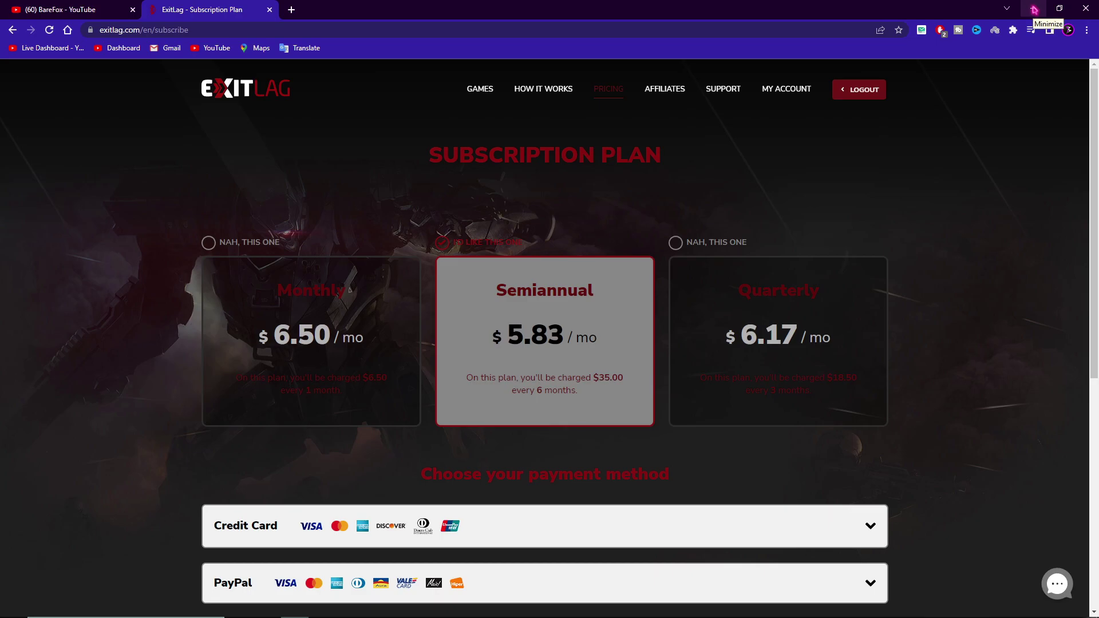
left_click(1034, 10)
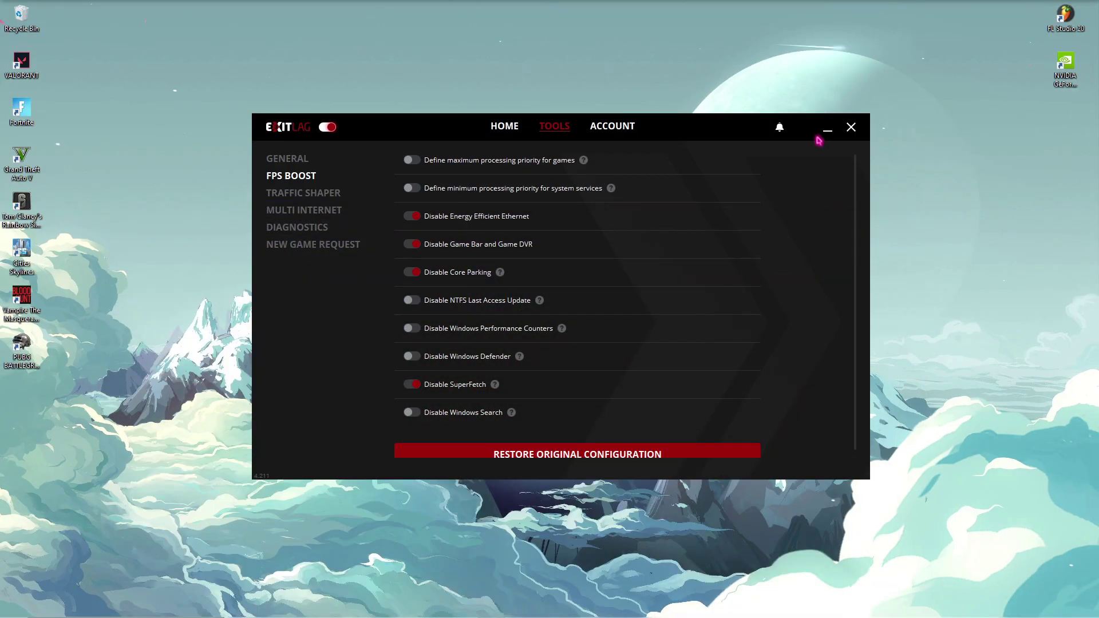
left_click(844, 124)
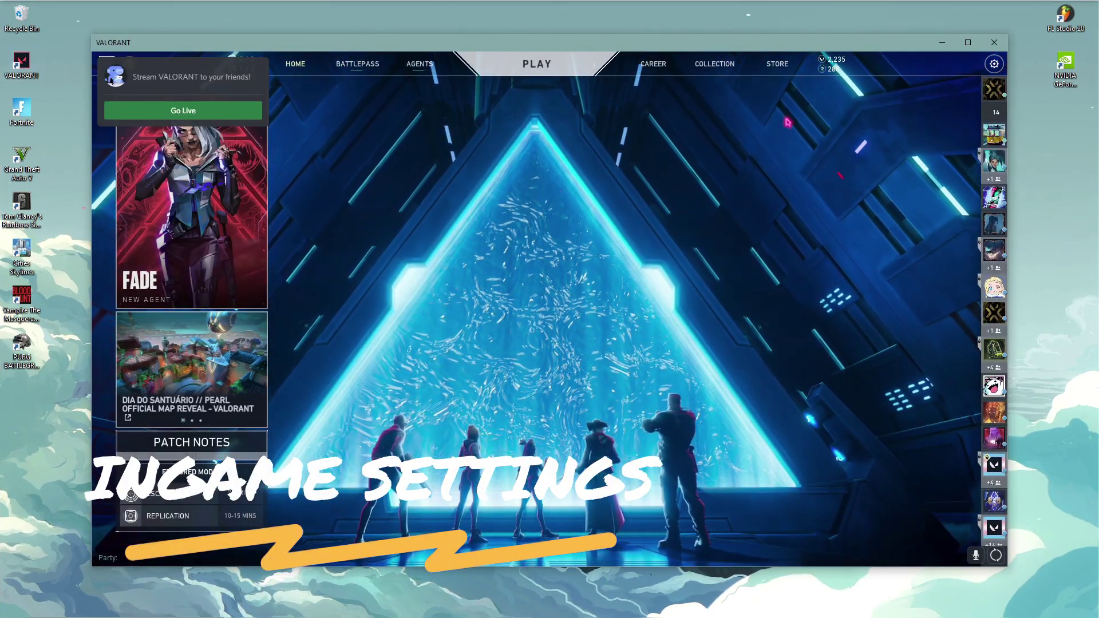
Set the resolution to 1,280 x 720 16:9 (240Hz) in VALORANT's general video settings and apply the change
key("Escape")
left_click(595, 249)
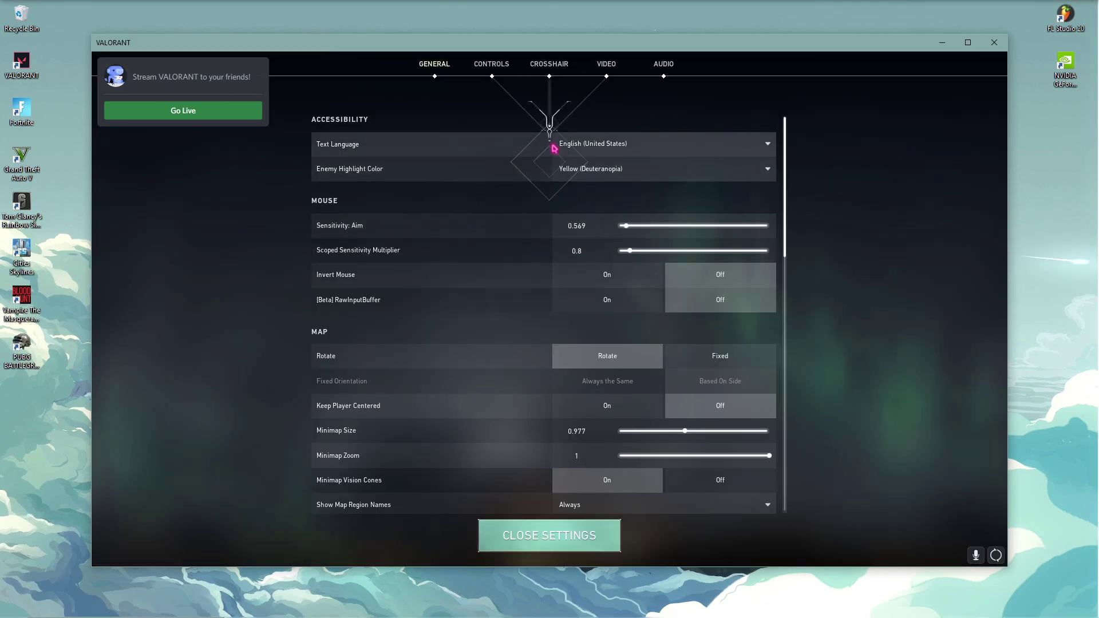
left_click(600, 70)
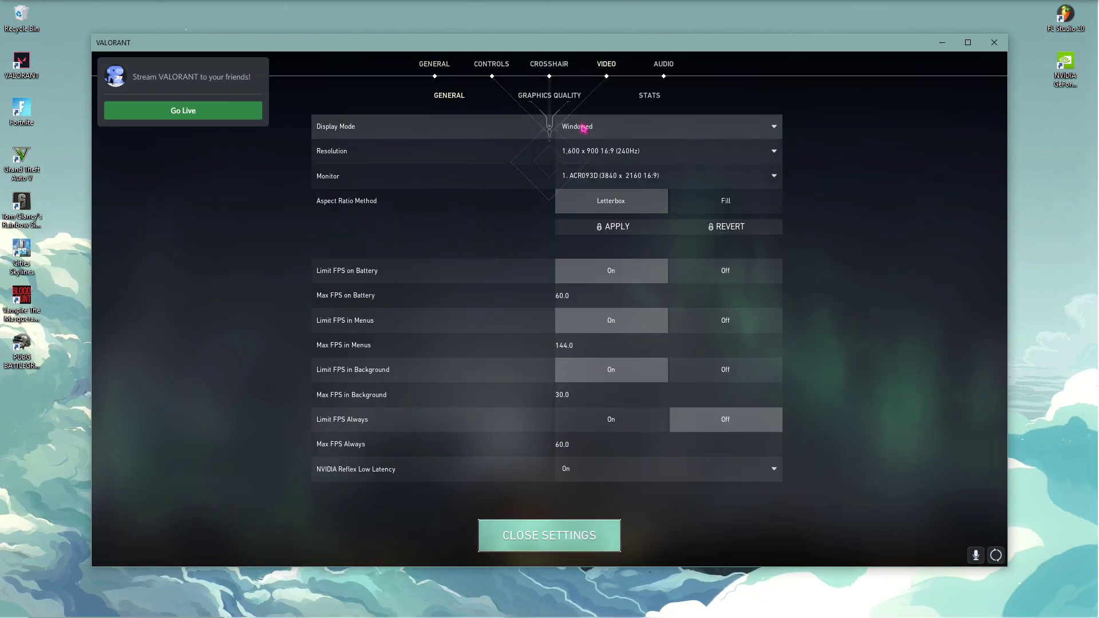
left_click(650, 153)
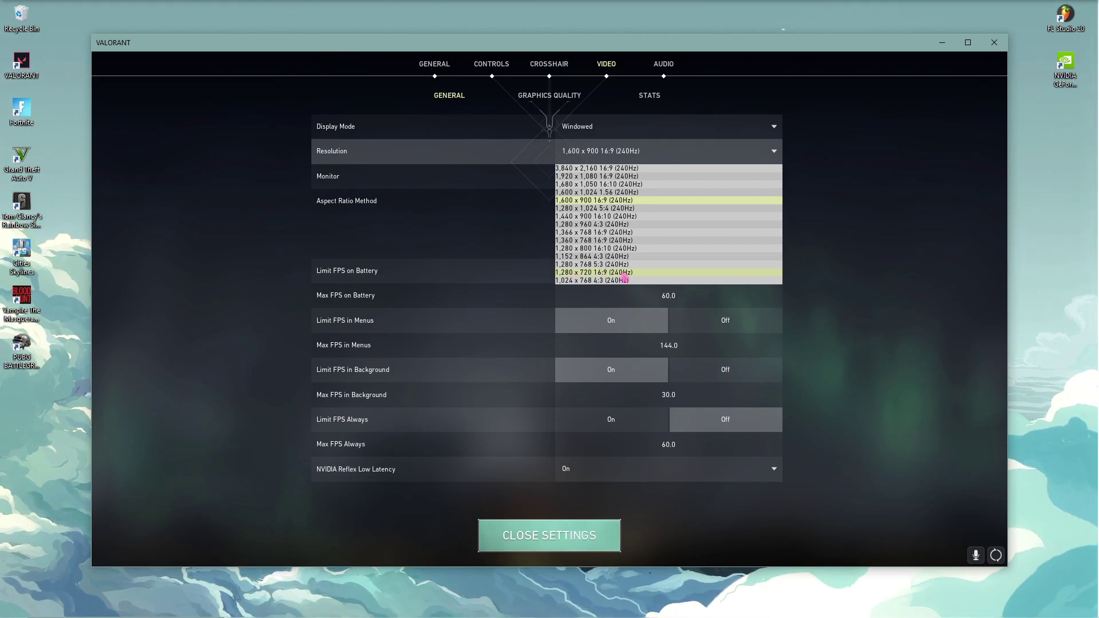
left_click(623, 272)
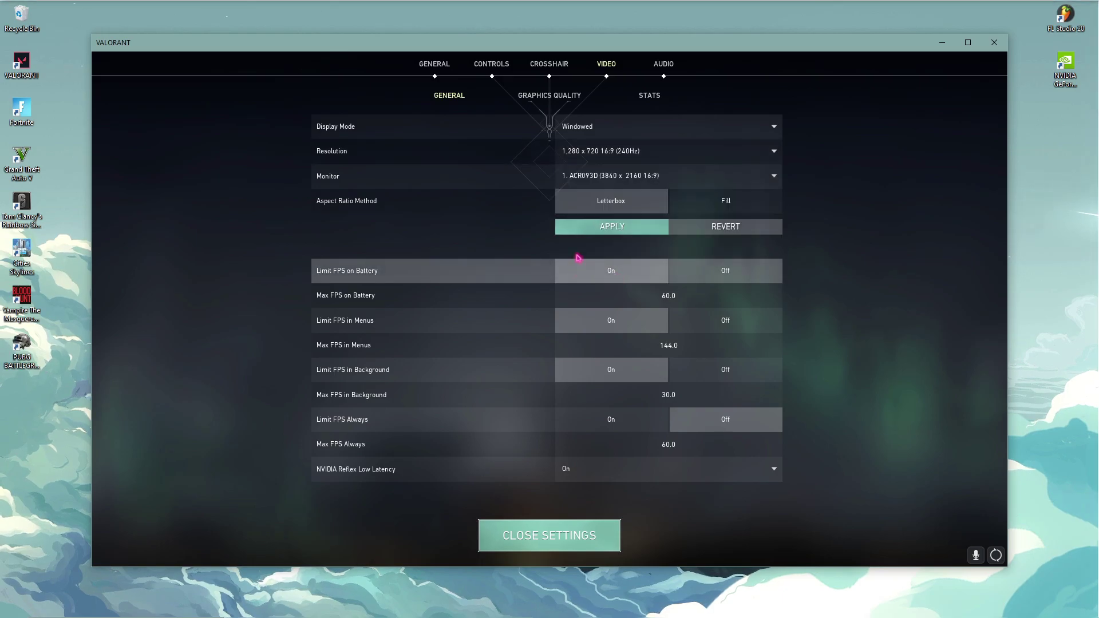
left_click(619, 226)
left_click(458, 346)
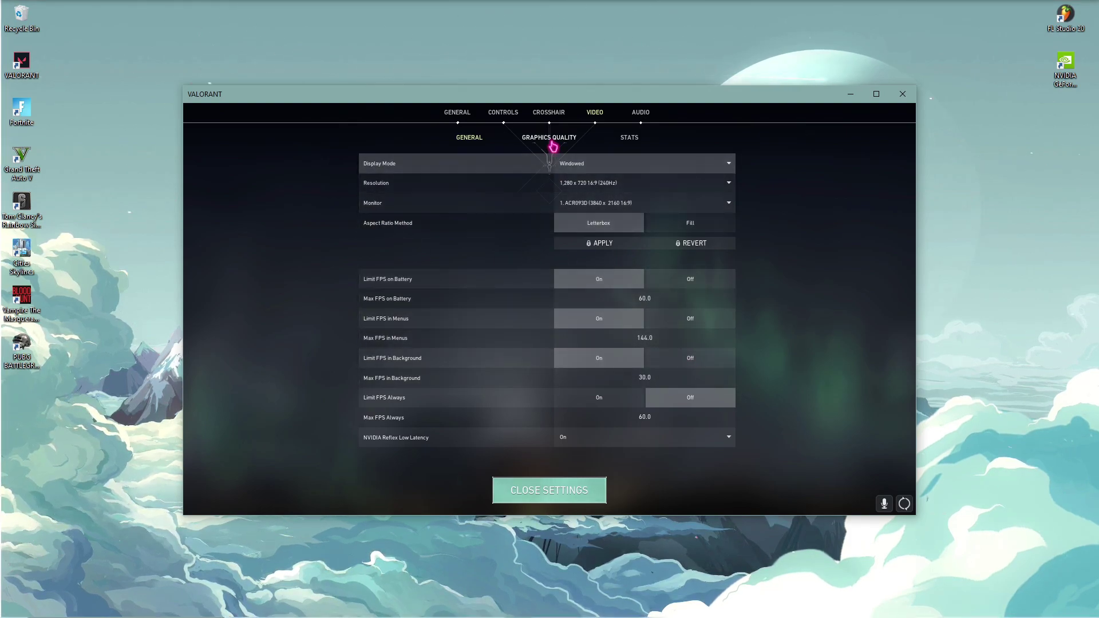
Set Material, Texture, Detail and UI Quality to Low in VALORANT's graphics quality settings
left_click(551, 141)
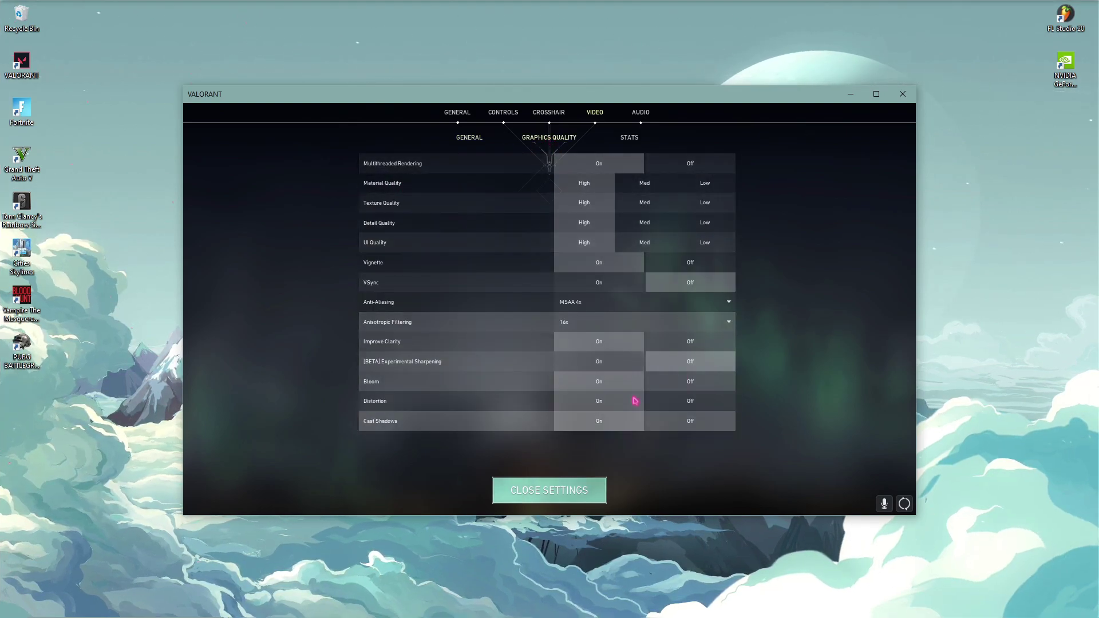
left_click(705, 184)
left_click(705, 203)
left_click(705, 222)
left_click(705, 243)
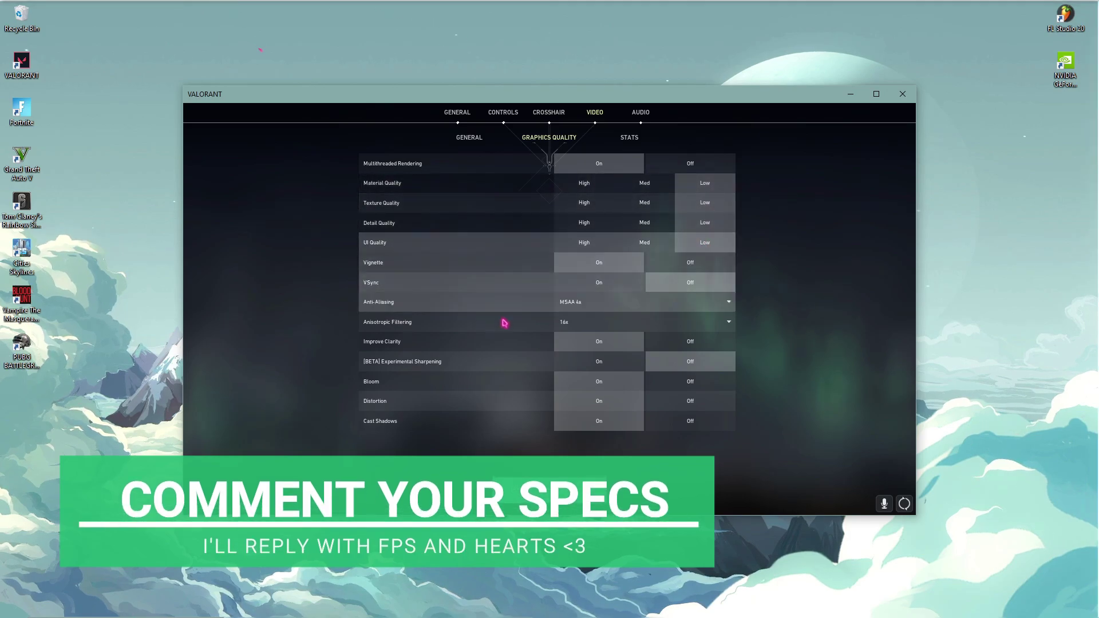
Set Anti-Aliasing to None and Anisotropic Filtering to 1x, turn off Vignette, Improve Clarity, Bloom, Distortion and Cast Shadows, and close the settings
left_click(664, 267)
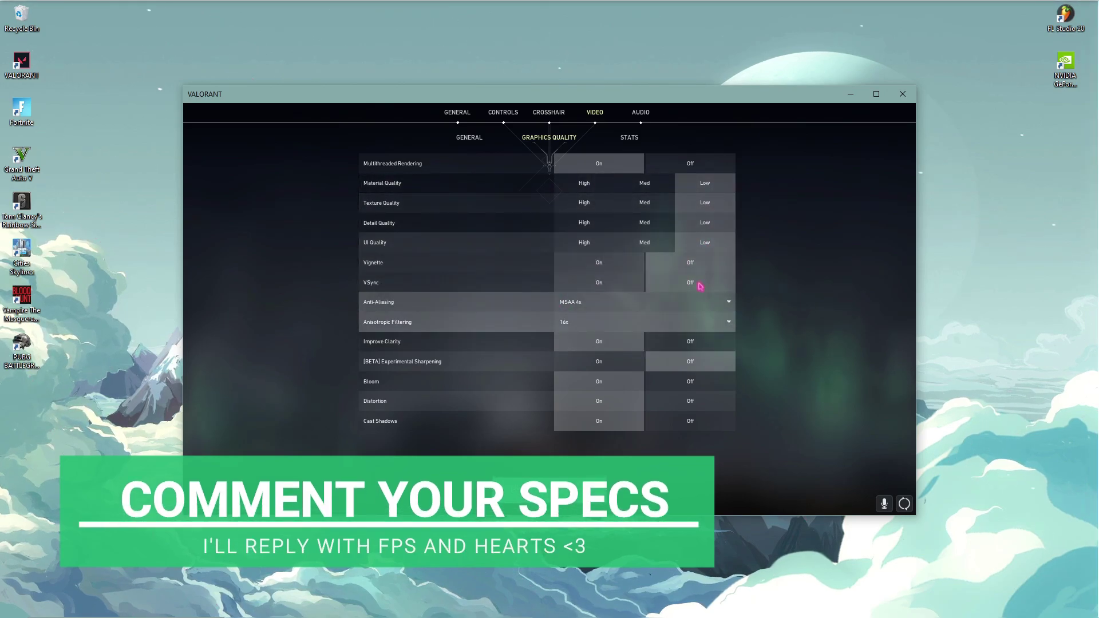
left_click(586, 308)
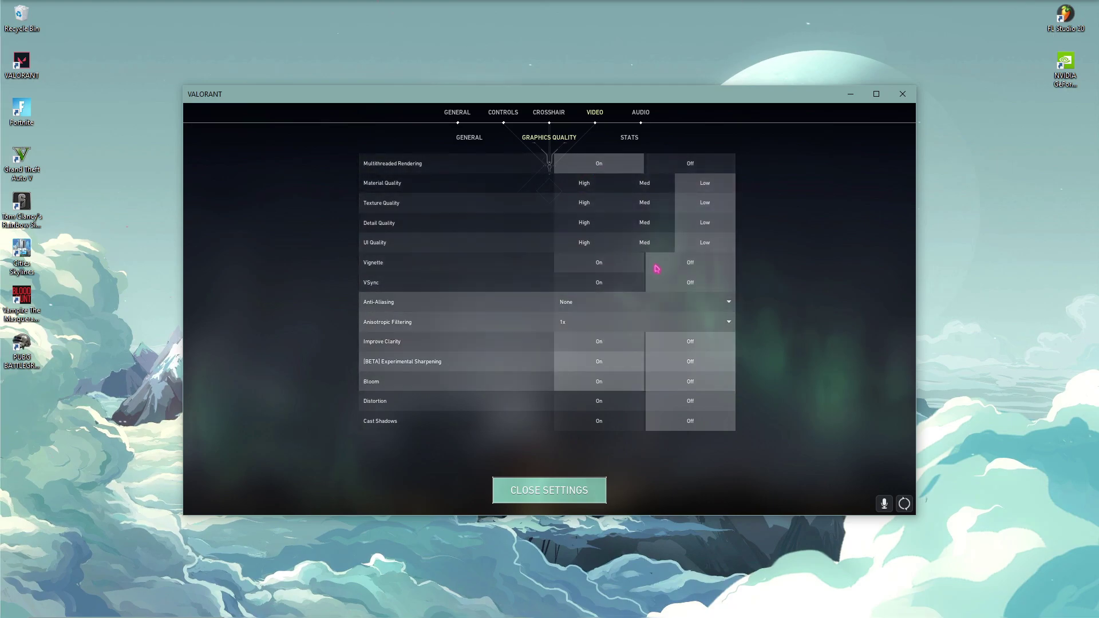
left_click(630, 140)
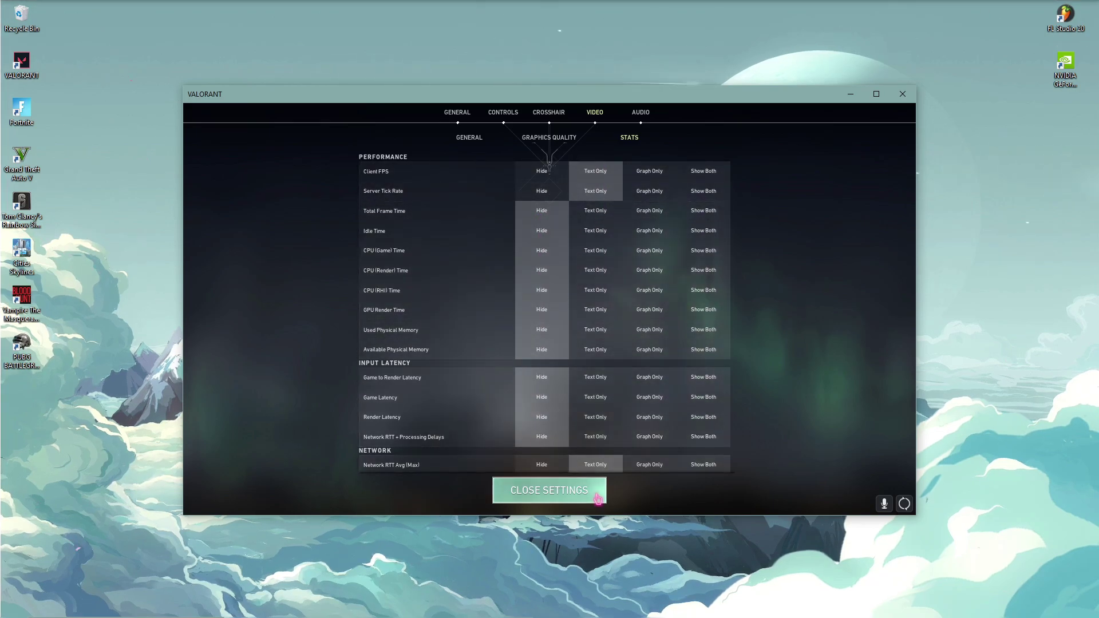
left_click(597, 492)
Choose the Deathmatch mode and start queueing for a match
left_click(539, 113)
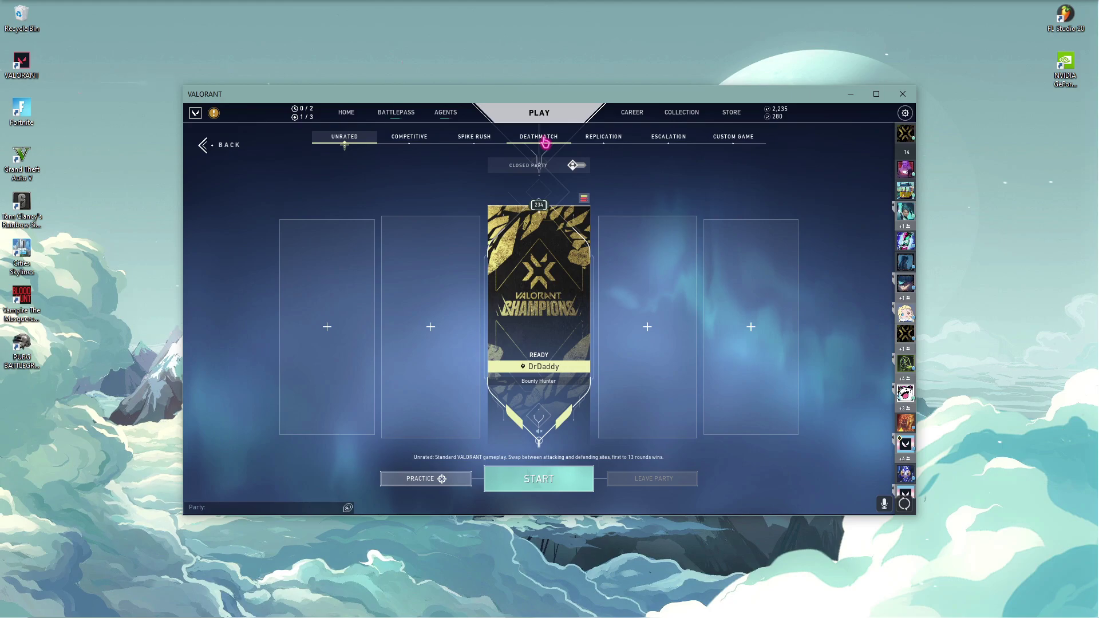
left_click(545, 140)
left_click(529, 477)
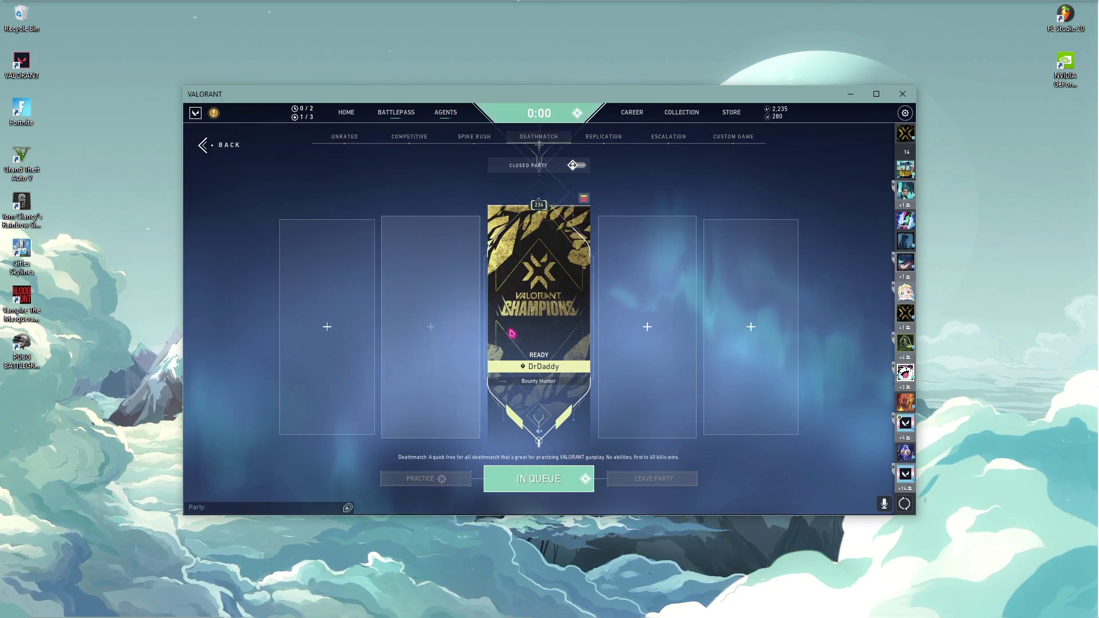